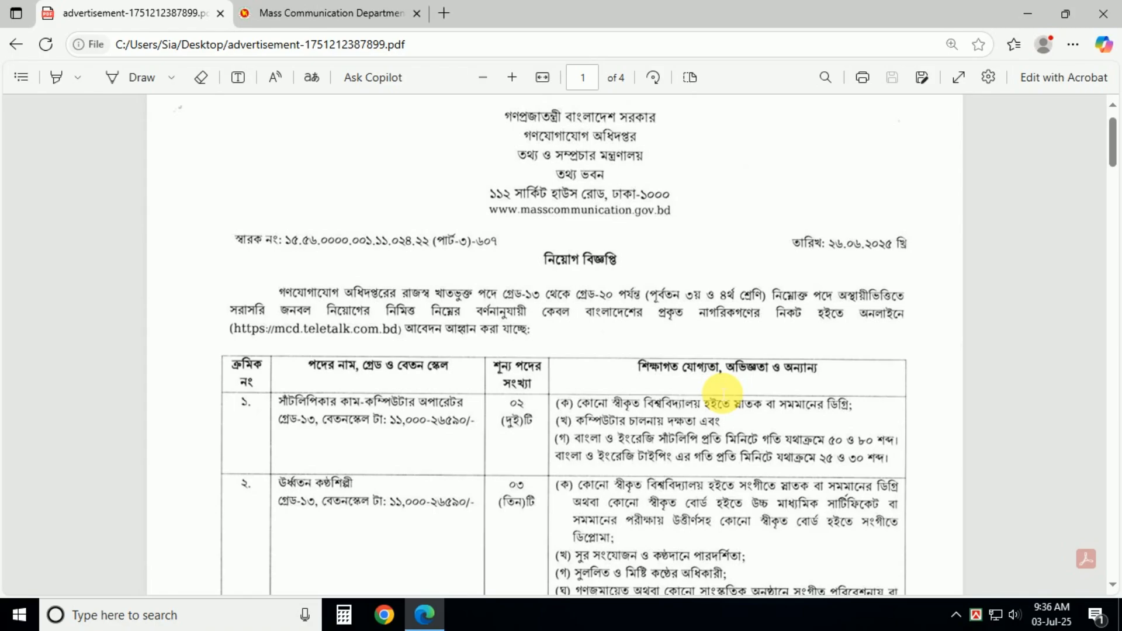
Step: Scroll through page 1's posts table down to page 2, which covers posts 8–11
scroll(338, 414, down, 4)
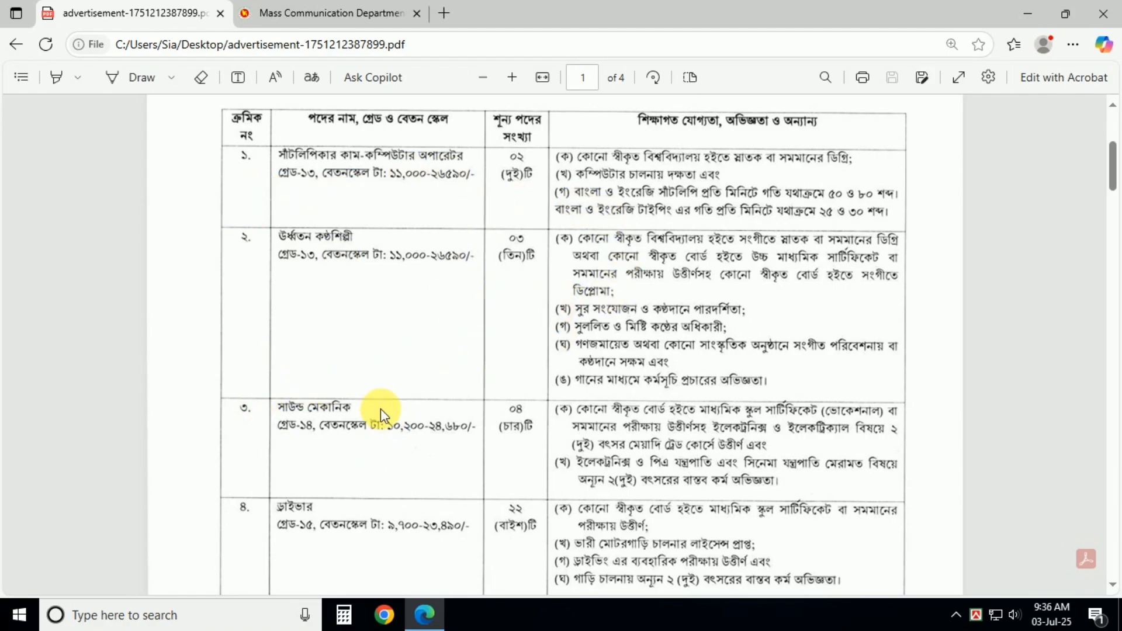
scroll(551, 438, down, 3)
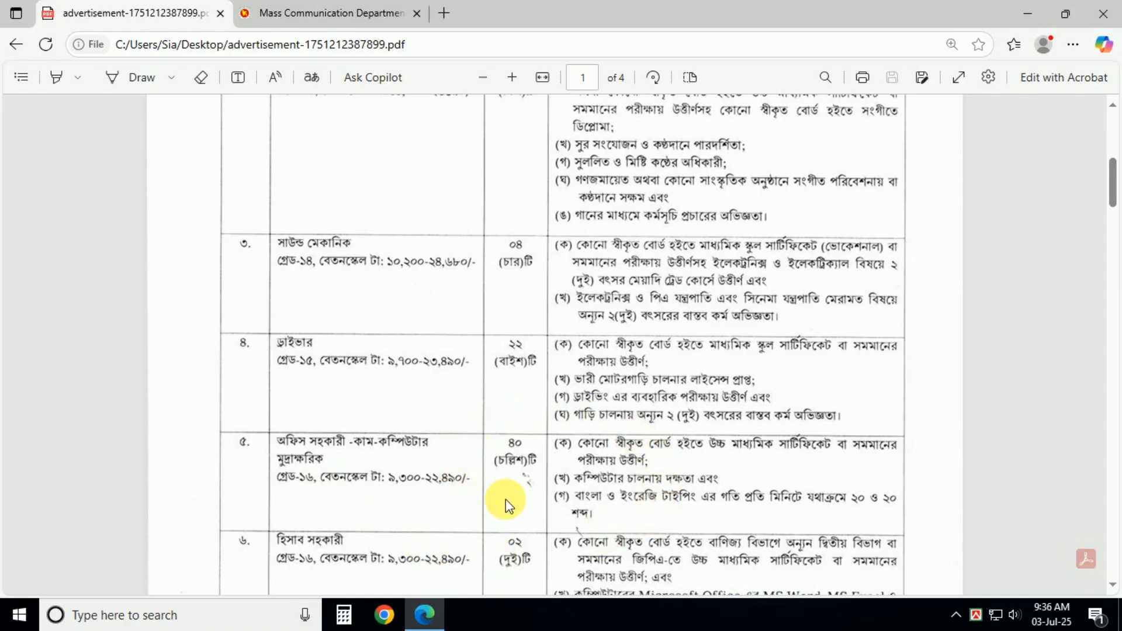
scroll(515, 498, down, 4)
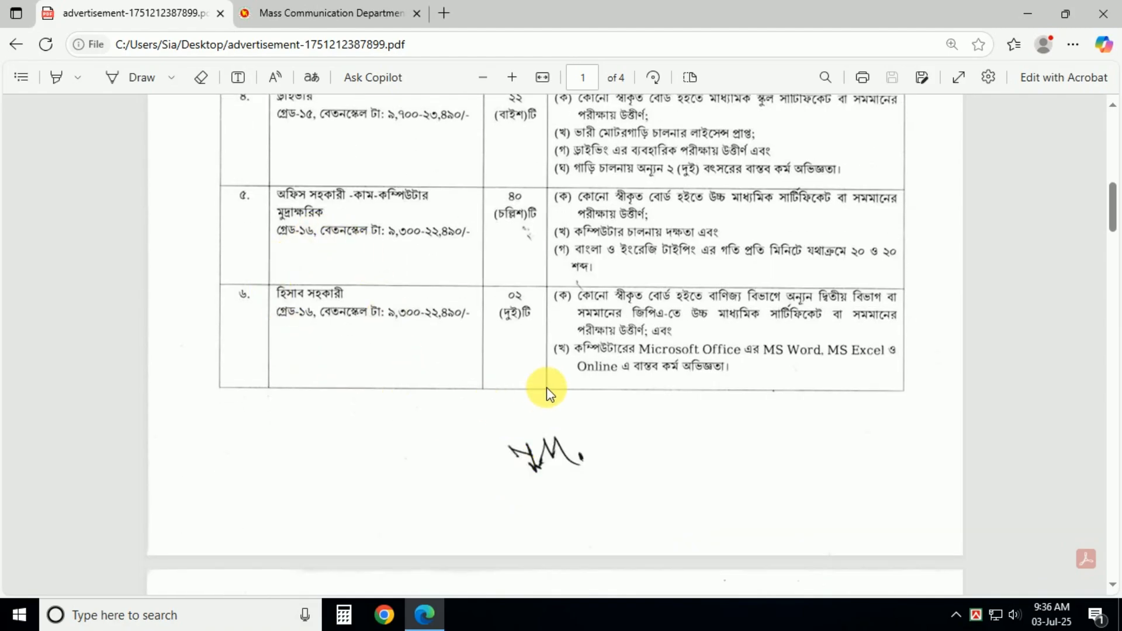
scroll(877, 362, up, 5)
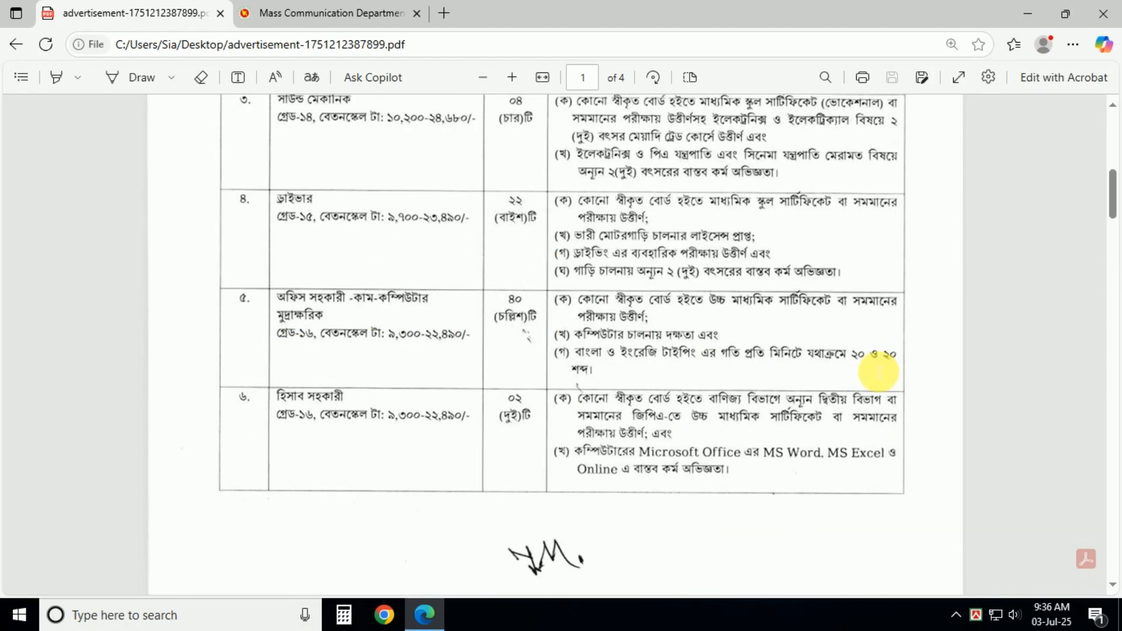
scroll(807, 336, up, 4)
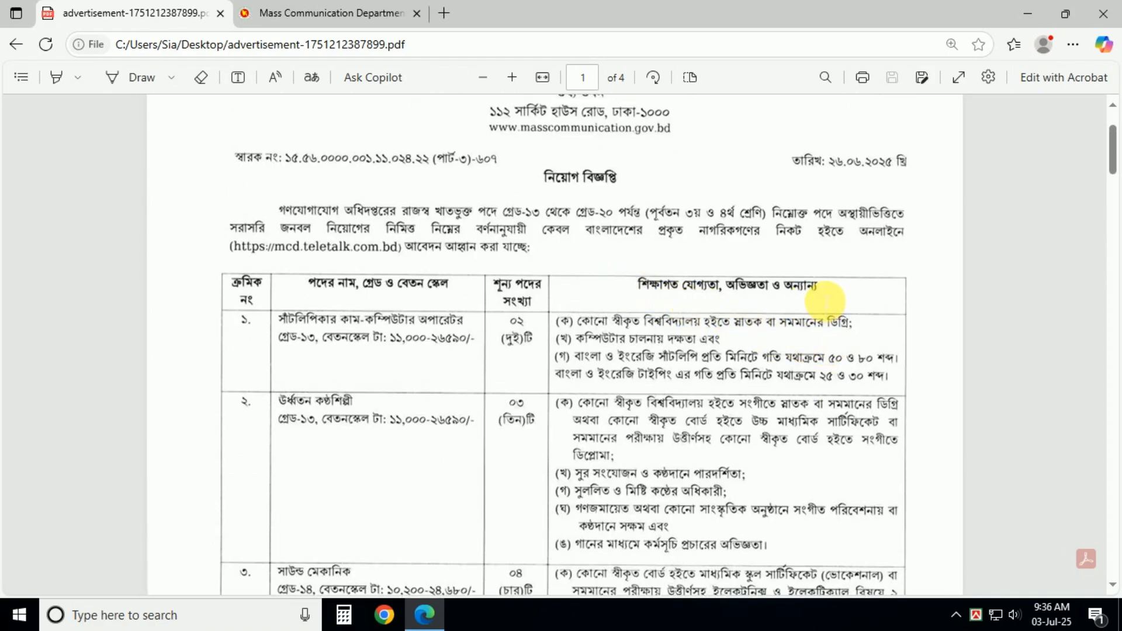
scroll(826, 296, down, 3)
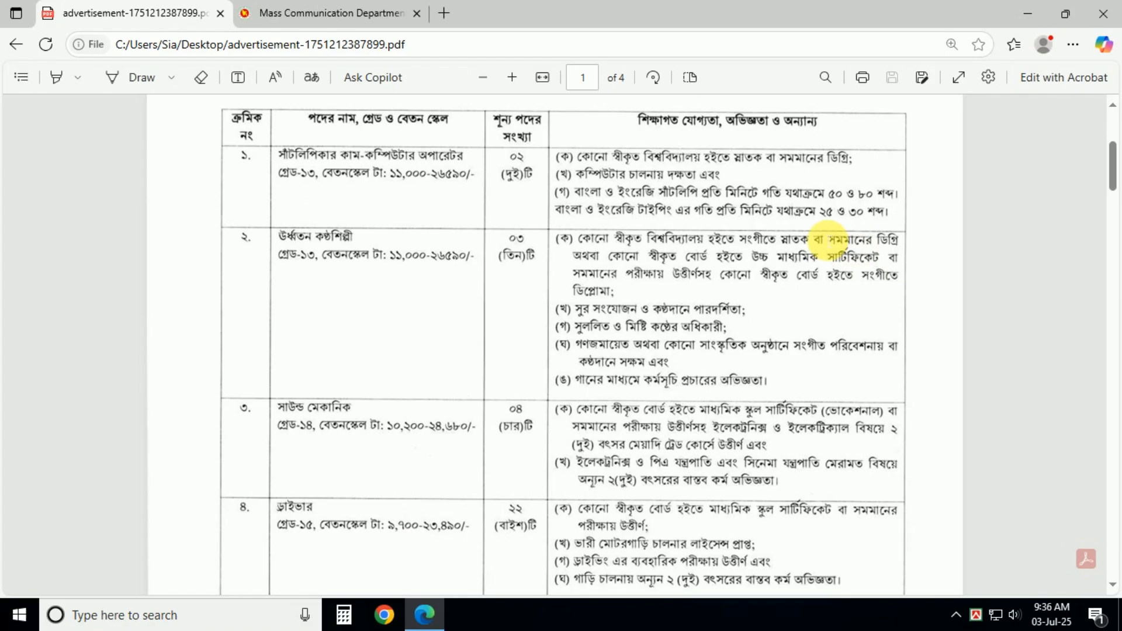
scroll(710, 410, down, 2)
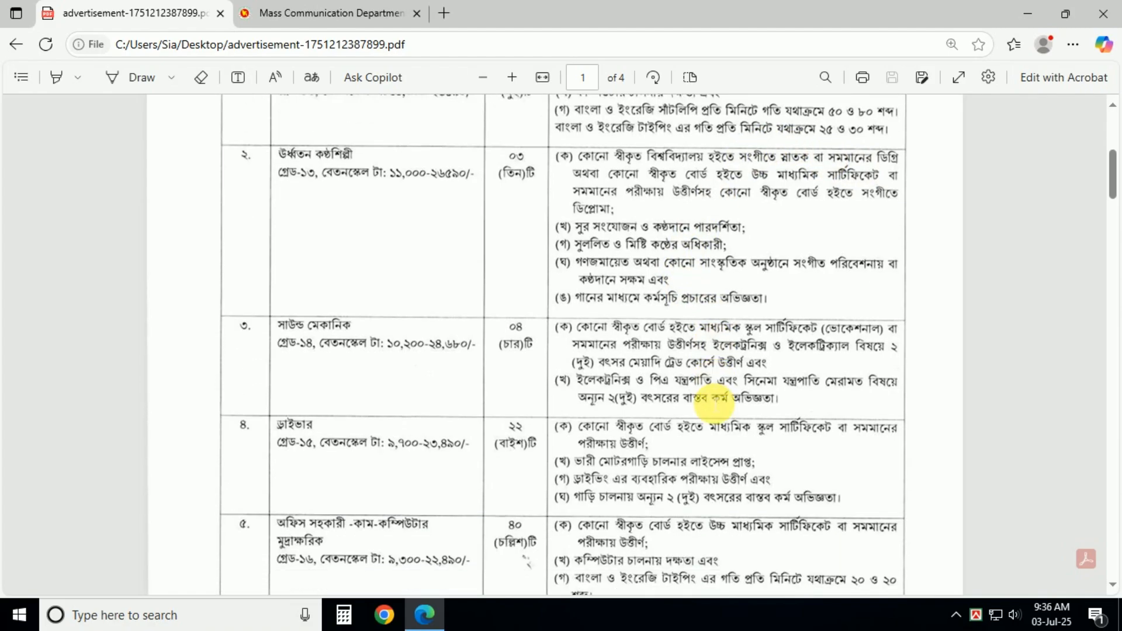
scroll(818, 393, down, 9)
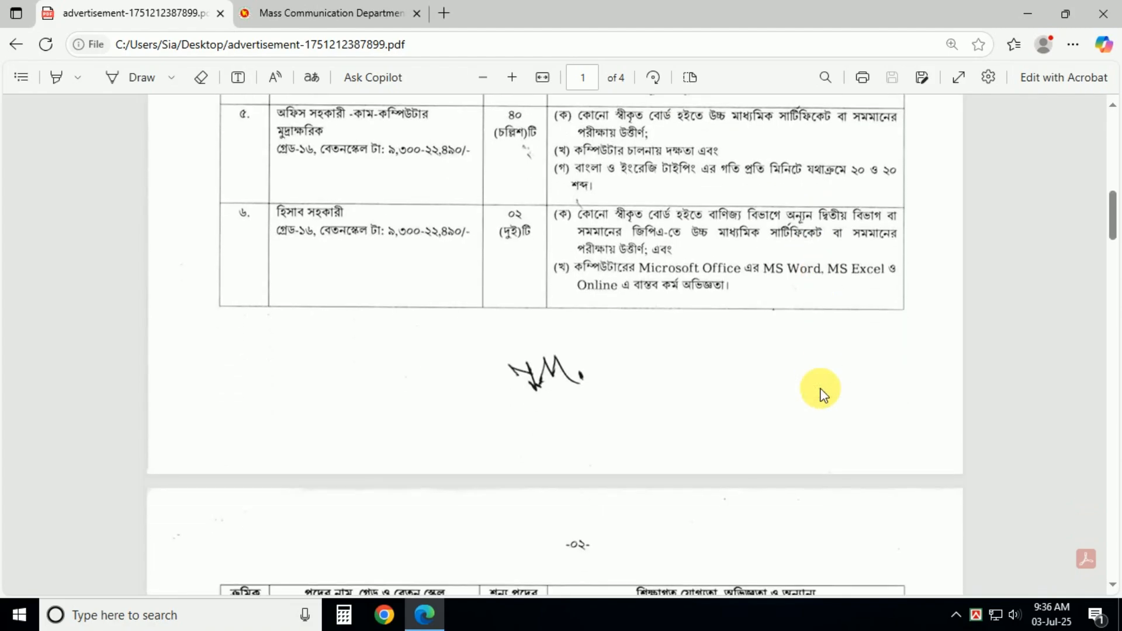
scroll(828, 385, down, 9)
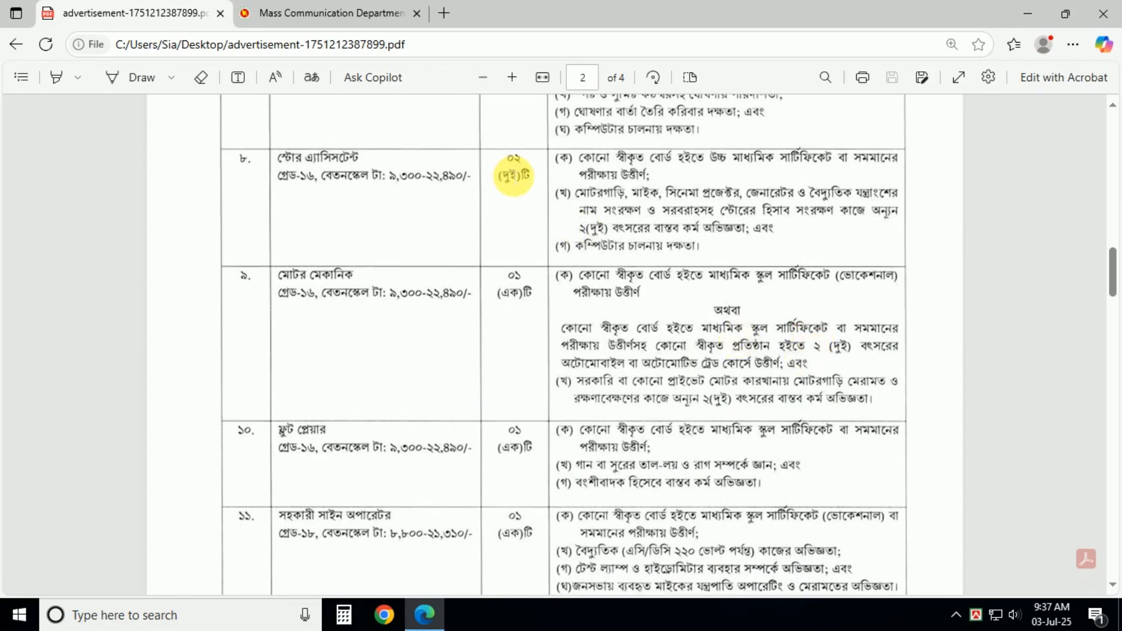
Step: Scroll past post 14, security guard, to the applicant conditions at the top of page 3
scroll(308, 249, up, 3)
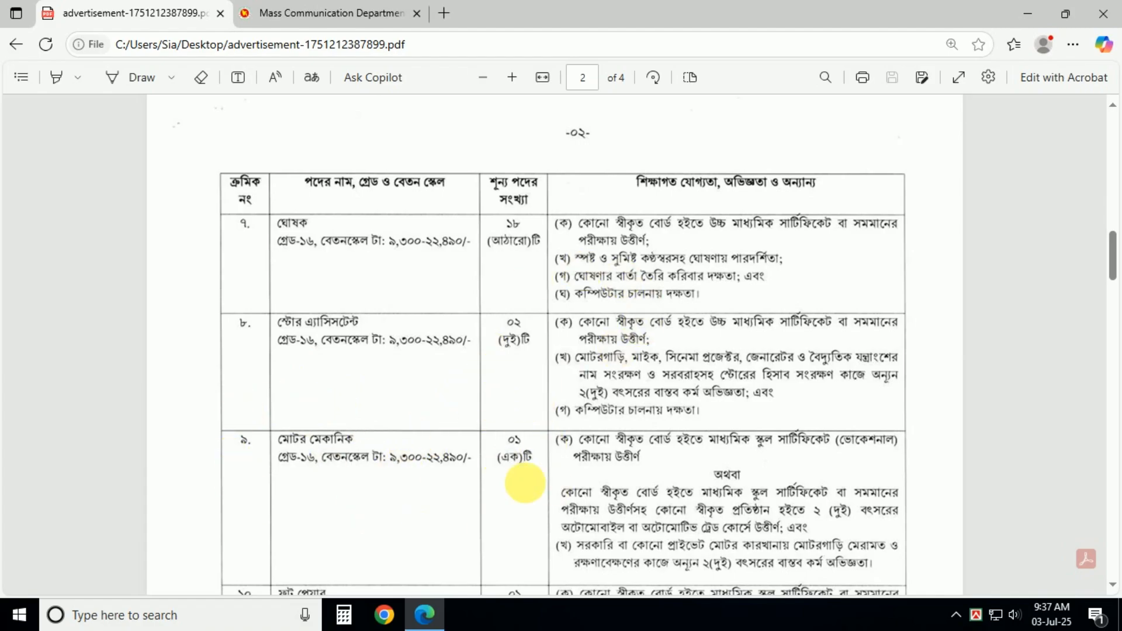
scroll(515, 475, down, 7)
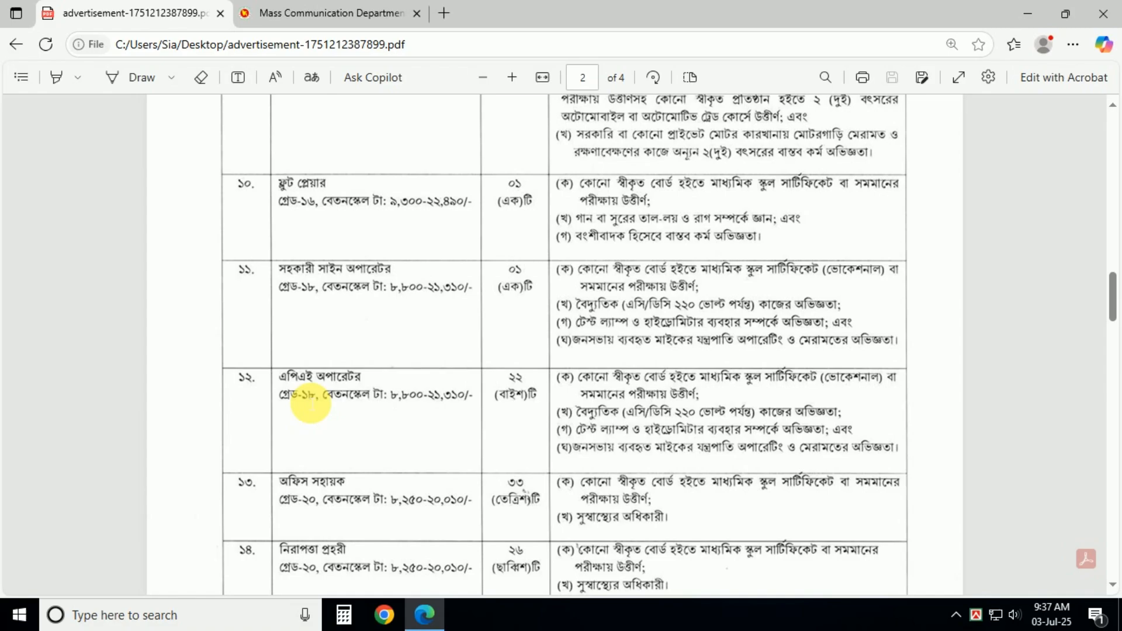
scroll(516, 449, down, 1)
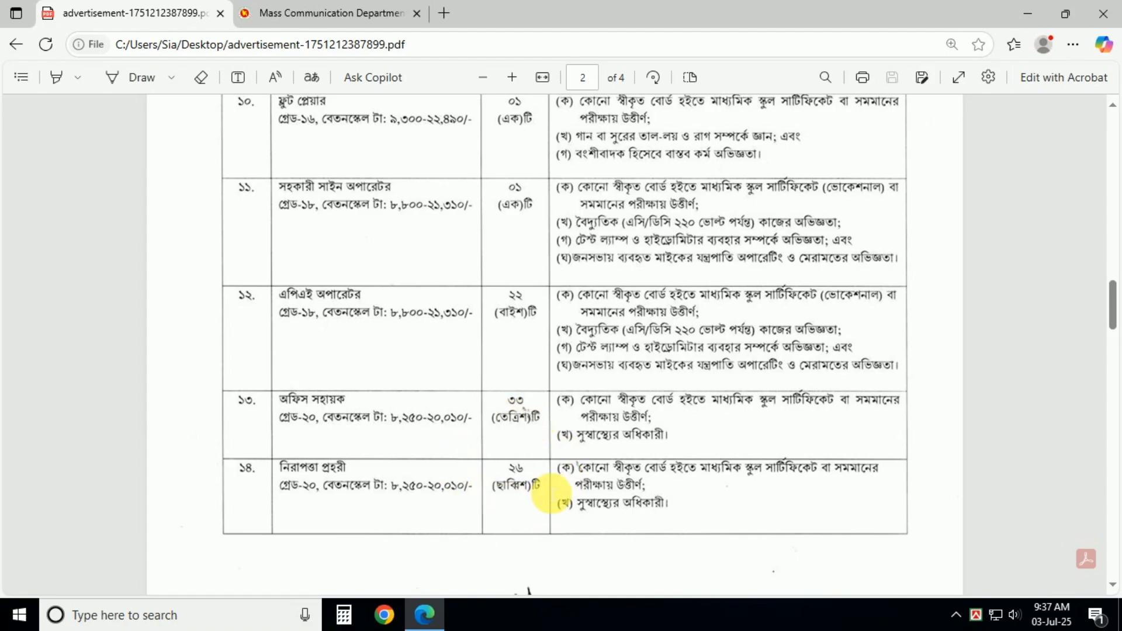
scroll(563, 492, down, 5)
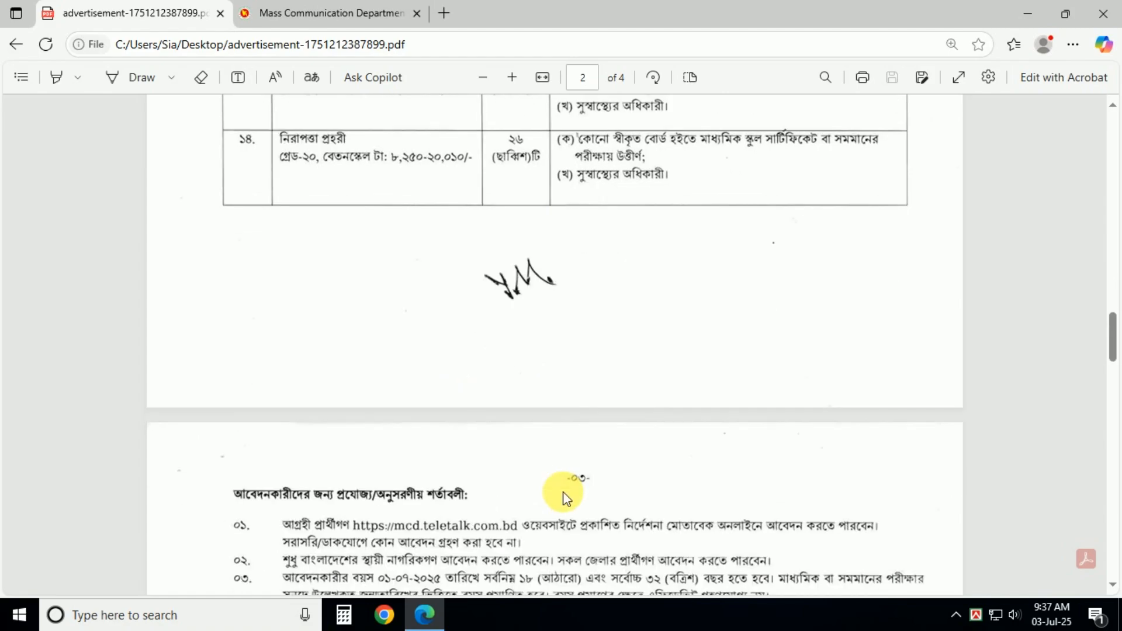
Step: Read page 3's applicant conditions, briefly marking the age-limit sentence in condition ০৩
scroll(562, 492, down, 5)
drag(374, 250, 930, 257)
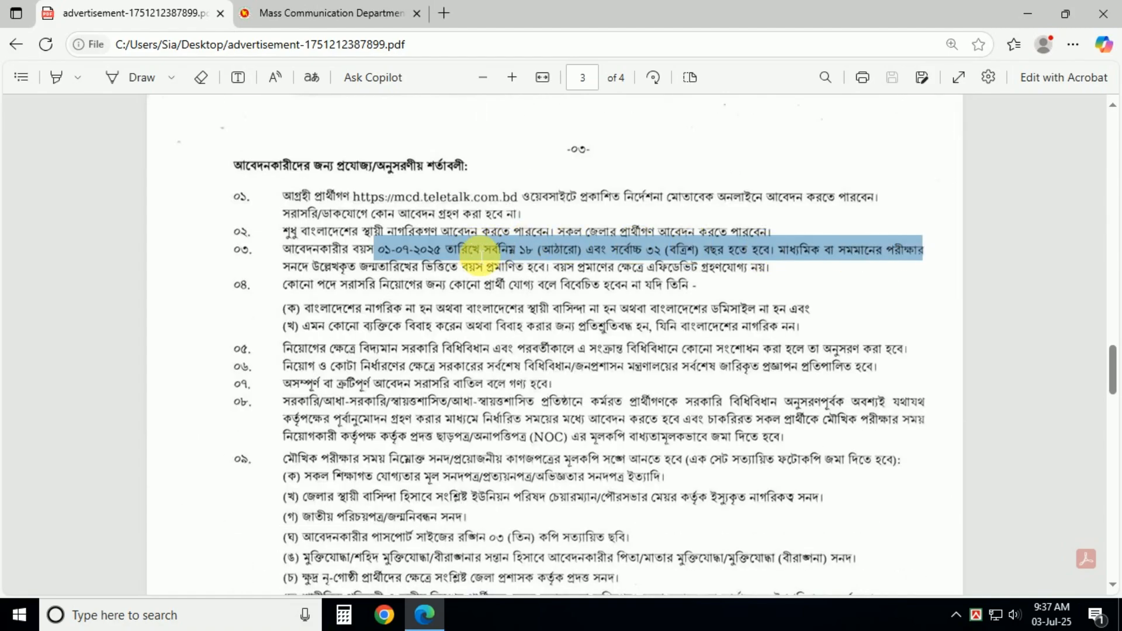
click(478, 257)
scroll(507, 413, down, 5)
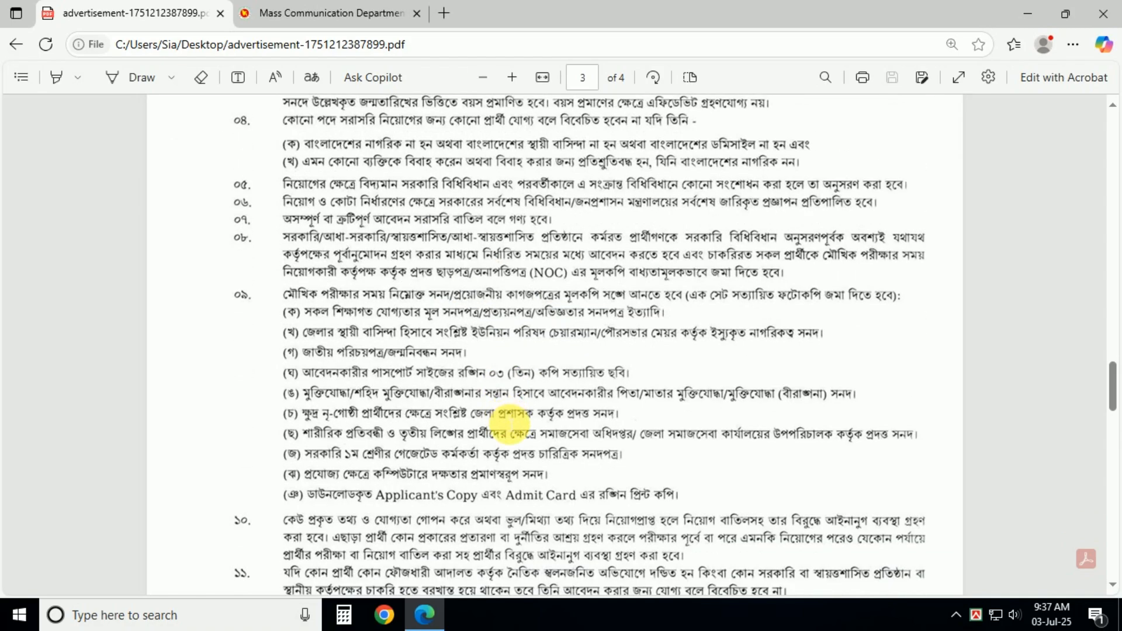
scroll(508, 433, down, 5)
scroll(506, 441, down, 10)
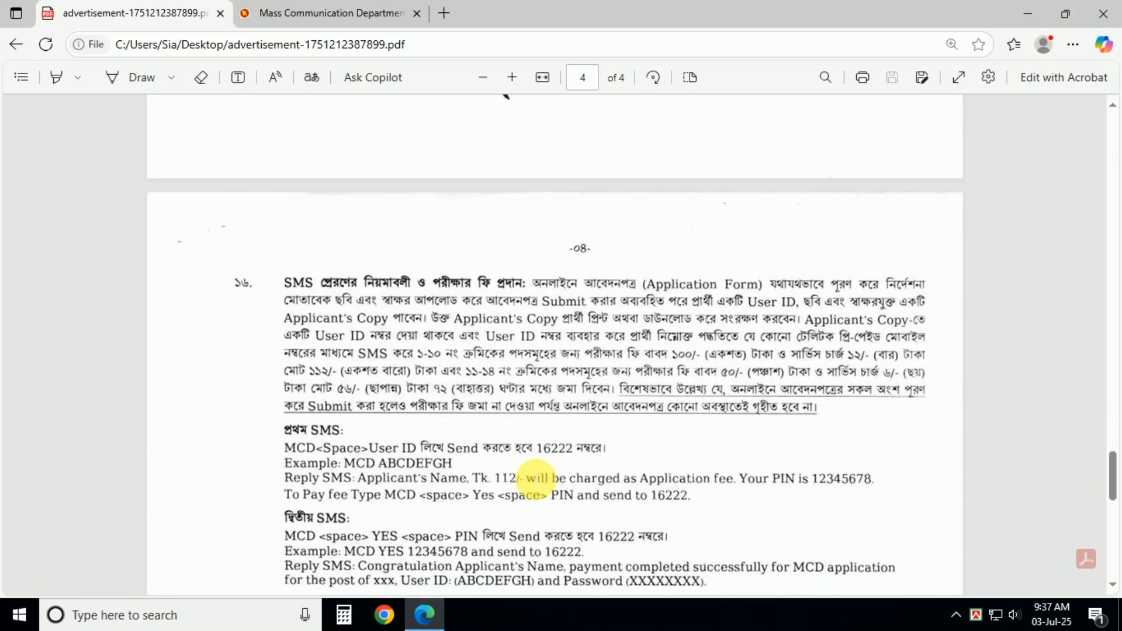
Step: Read the exam fee paragraph in item ১৬ on page 4, then return to the Mass Communication Department site
scroll(535, 478, down, 1)
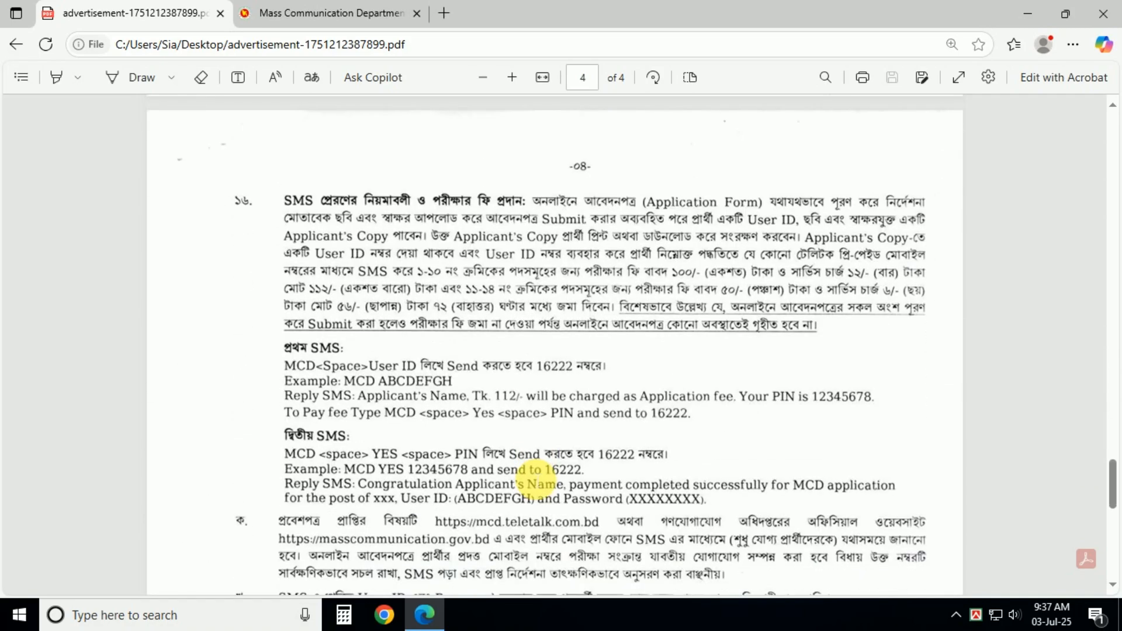
scroll(543, 479, down, 1)
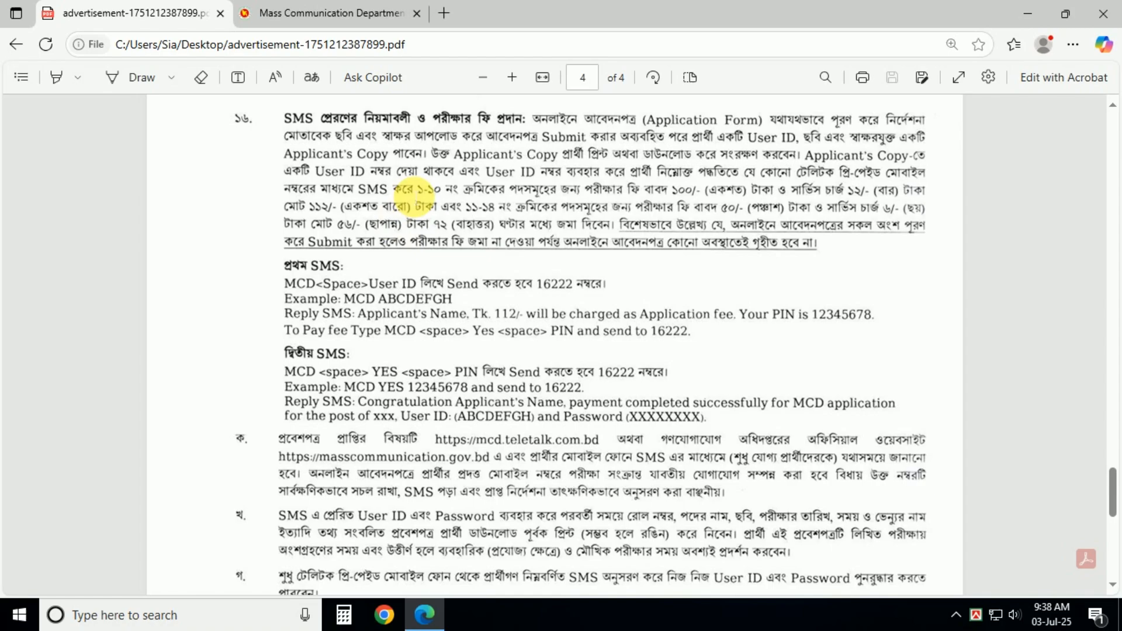
drag(416, 189, 816, 246)
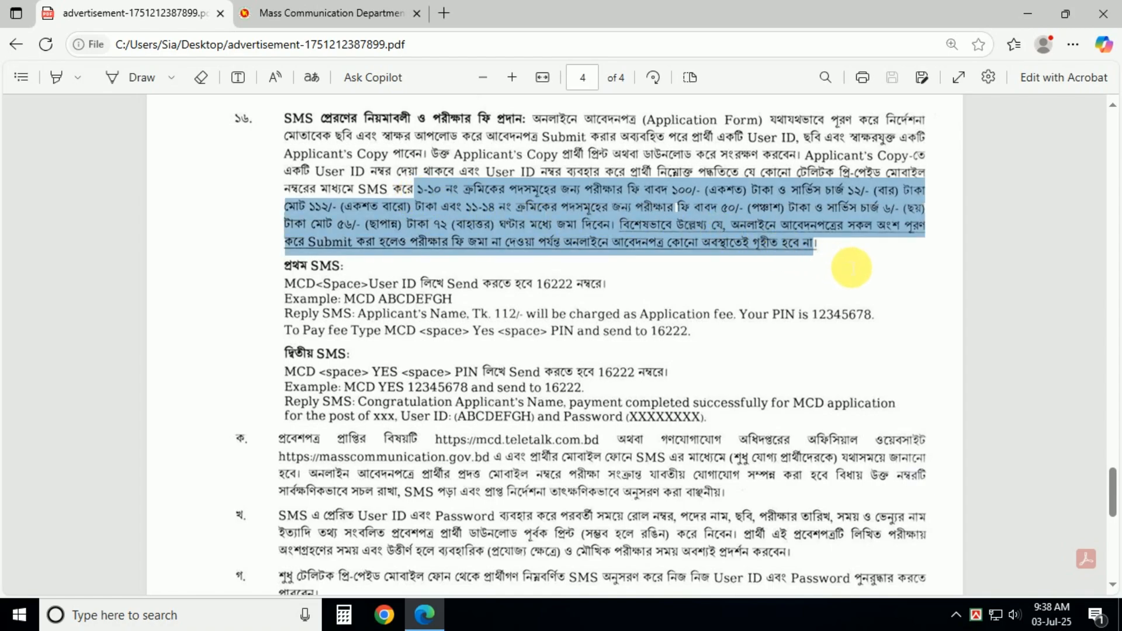
click(631, 221)
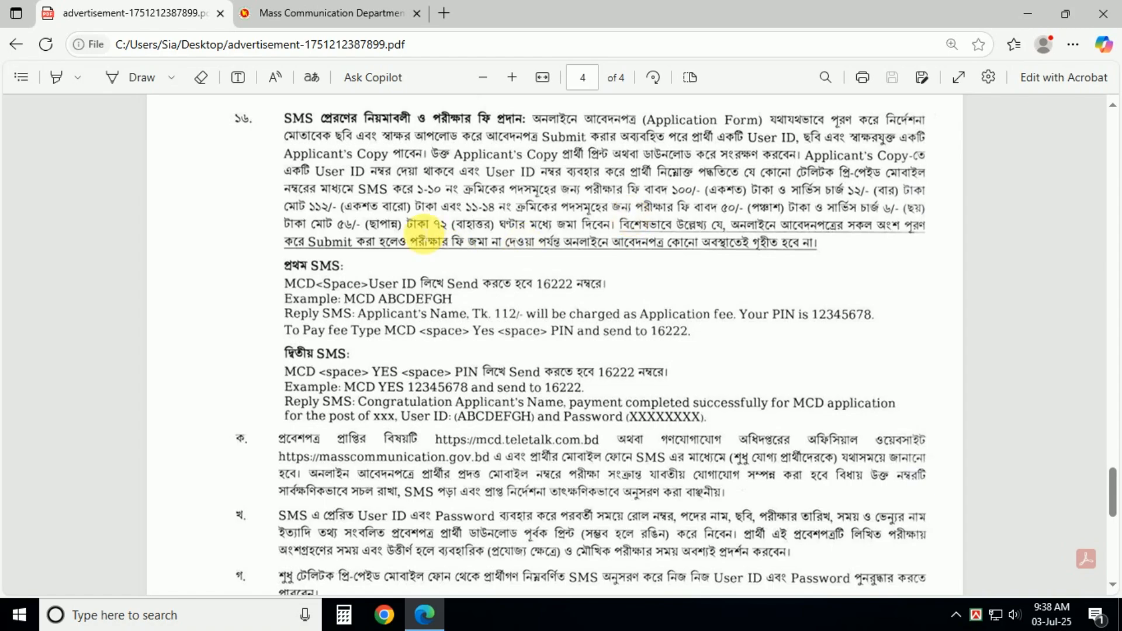
click(290, 8)
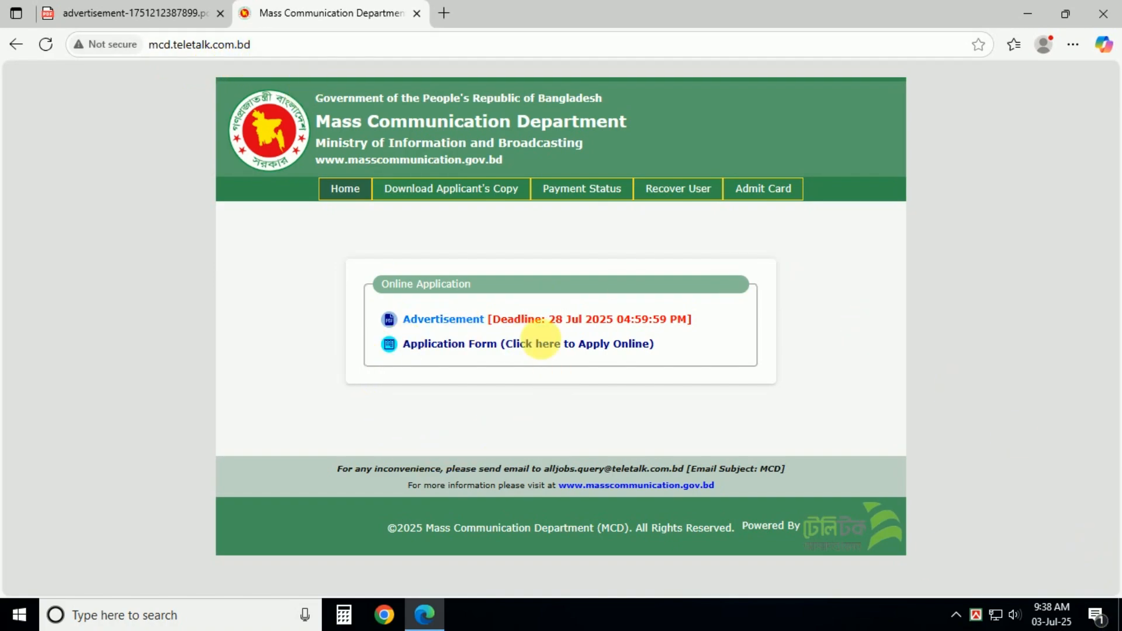
click(444, 327)
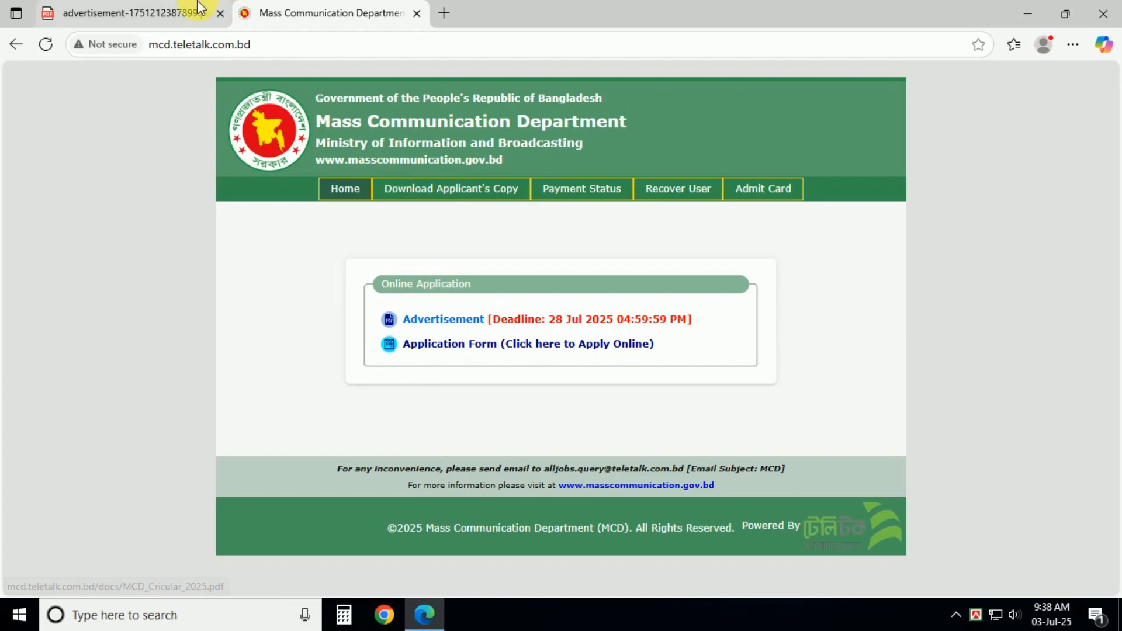
scroll(754, 409, up, 5)
scroll(755, 416, up, 15)
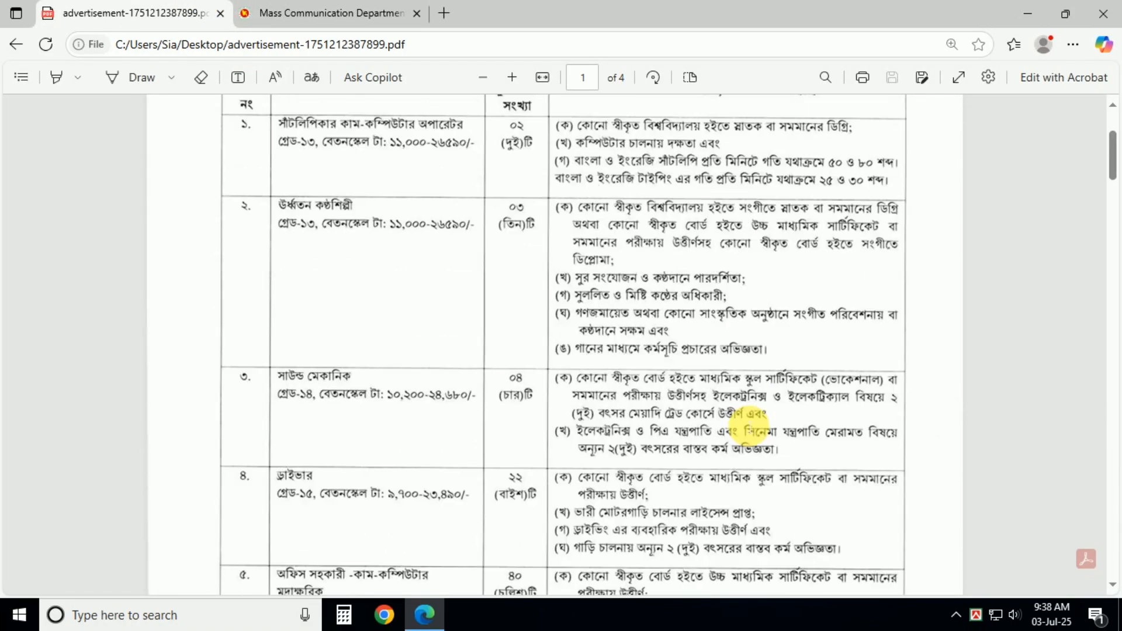
click(295, 11)
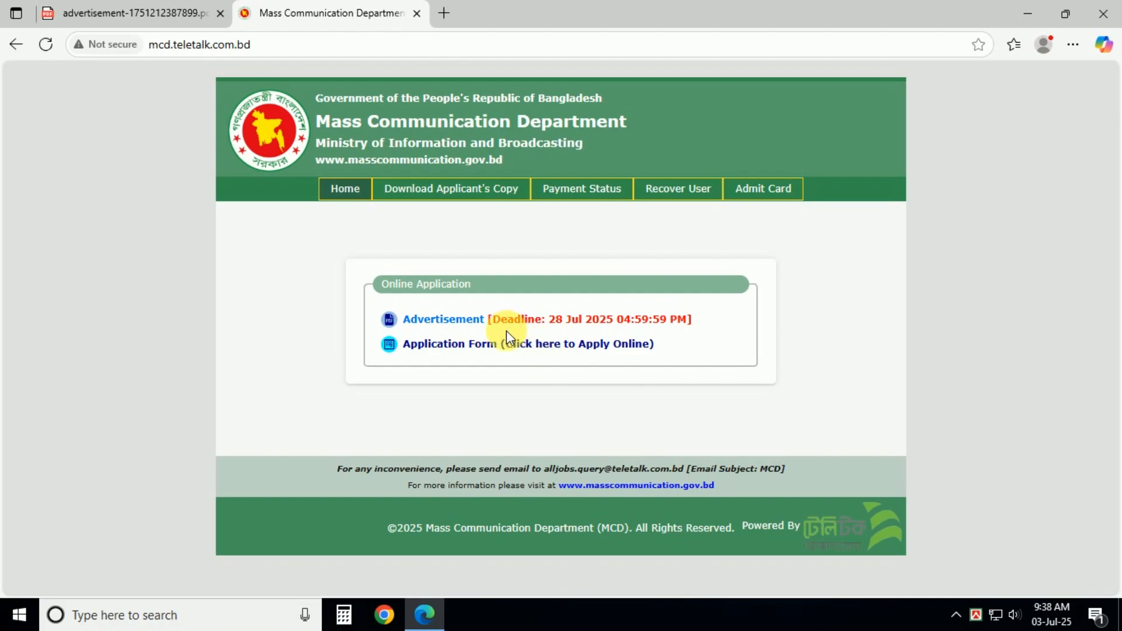
Step: Start the online application, select Office Support Staff under Available Posts, and continue
click(471, 347)
scroll(612, 282, down, 4)
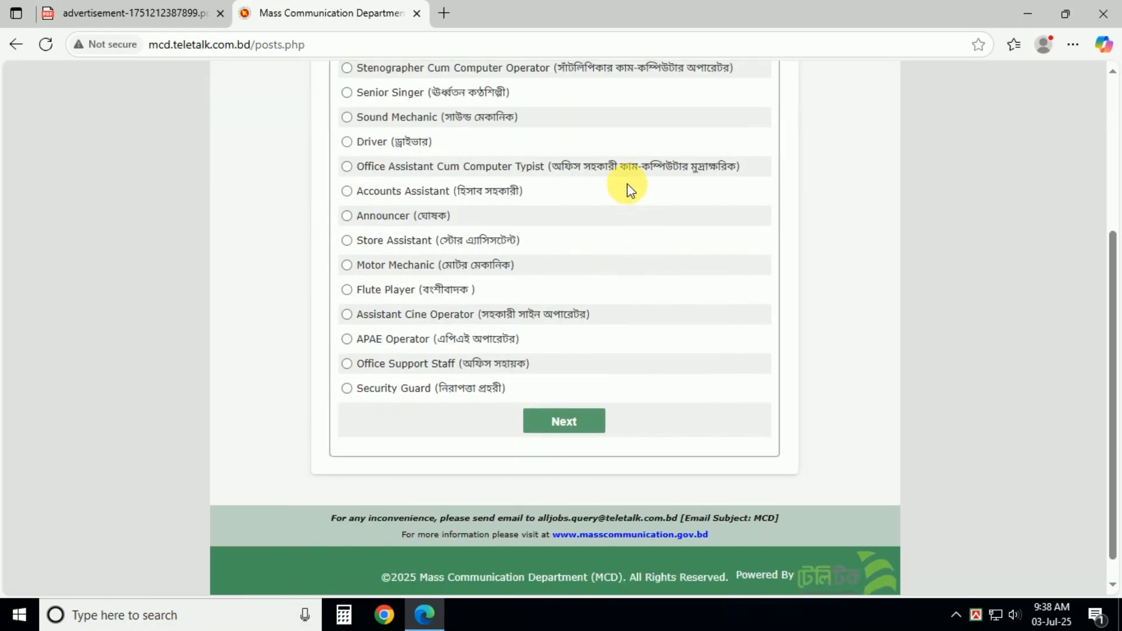
scroll(774, 318, up, 1)
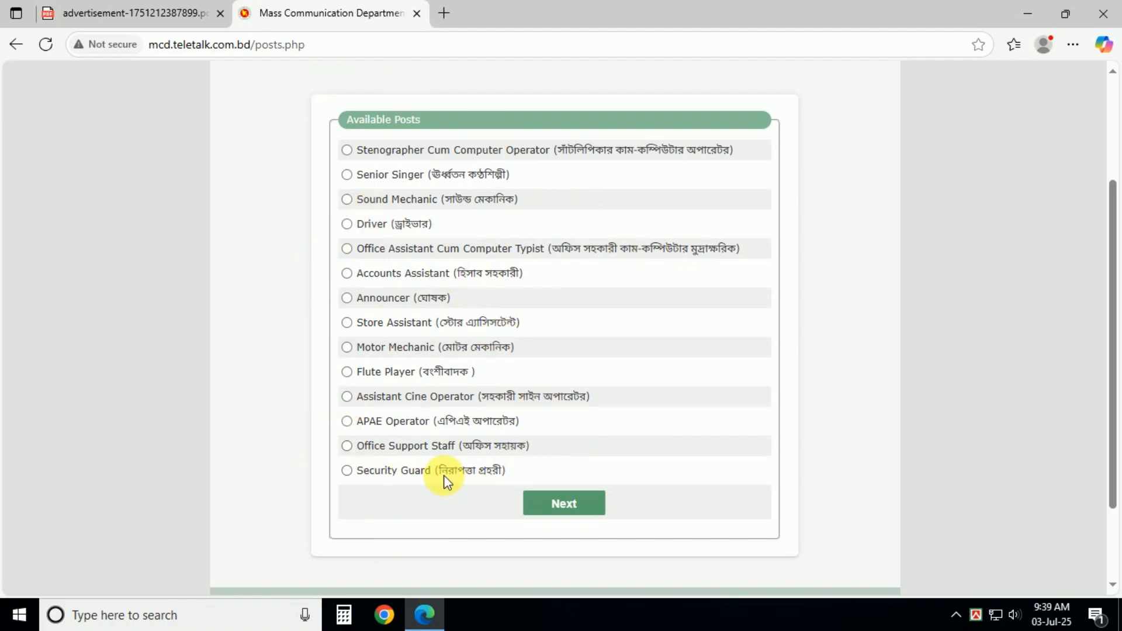
click(348, 447)
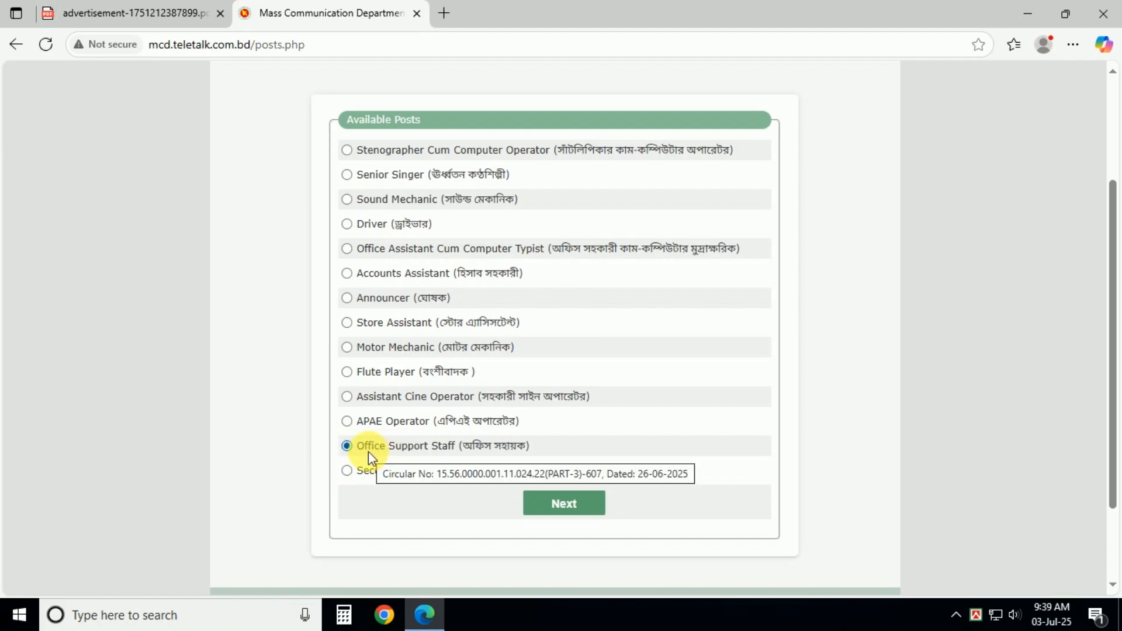
click(565, 506)
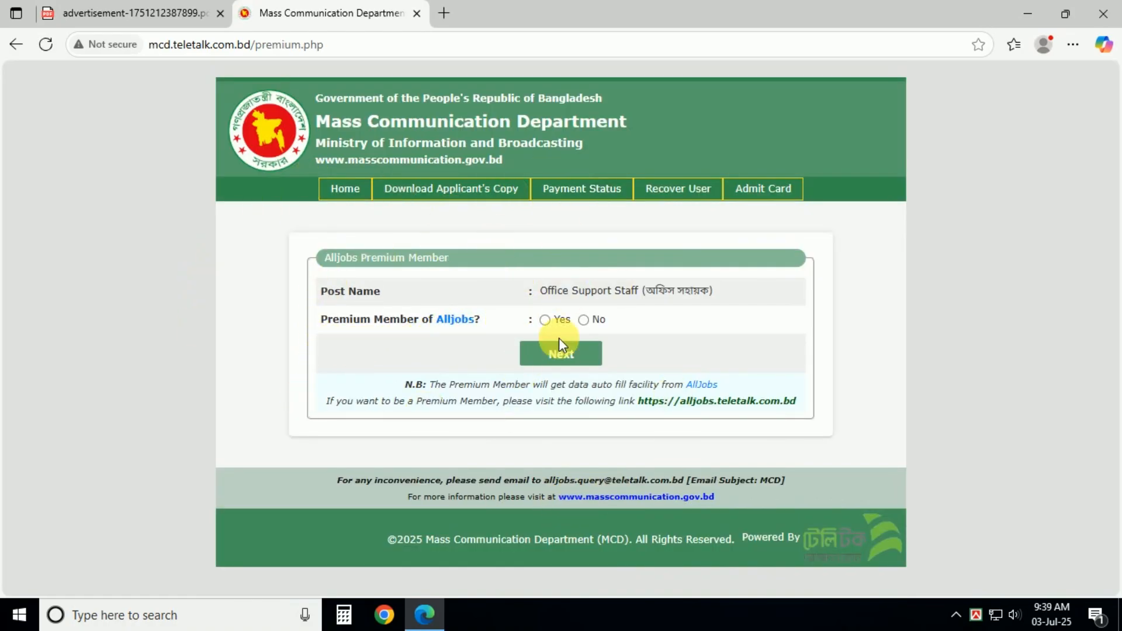
Step: Answer No to Alljobs premium membership and proceed to the application form
click(582, 319)
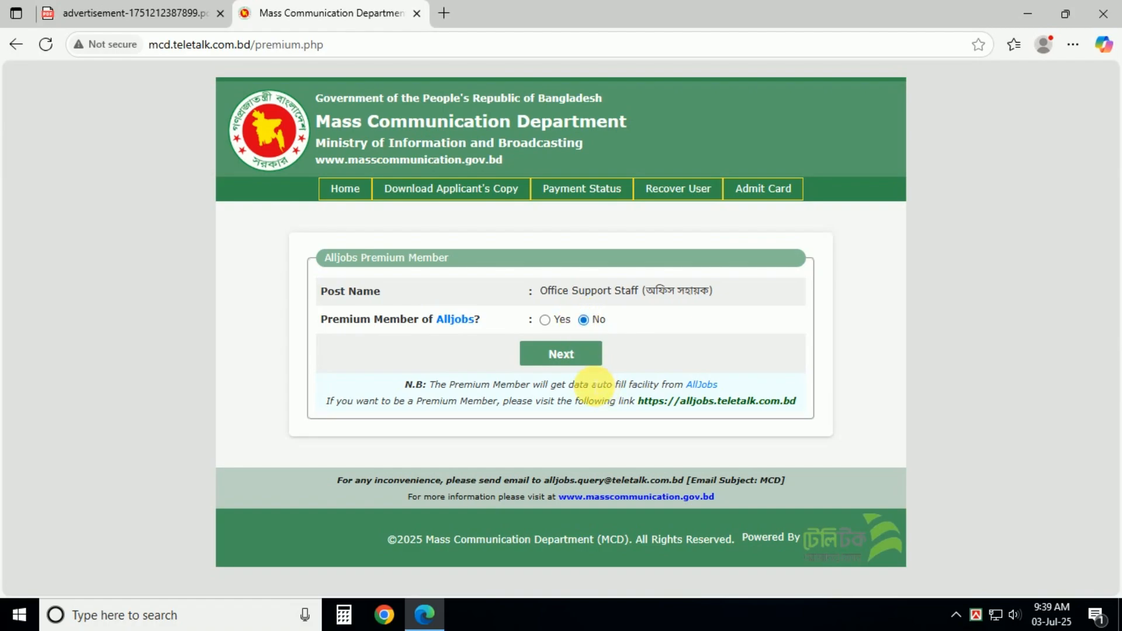
click(570, 359)
scroll(573, 324, down, 4)
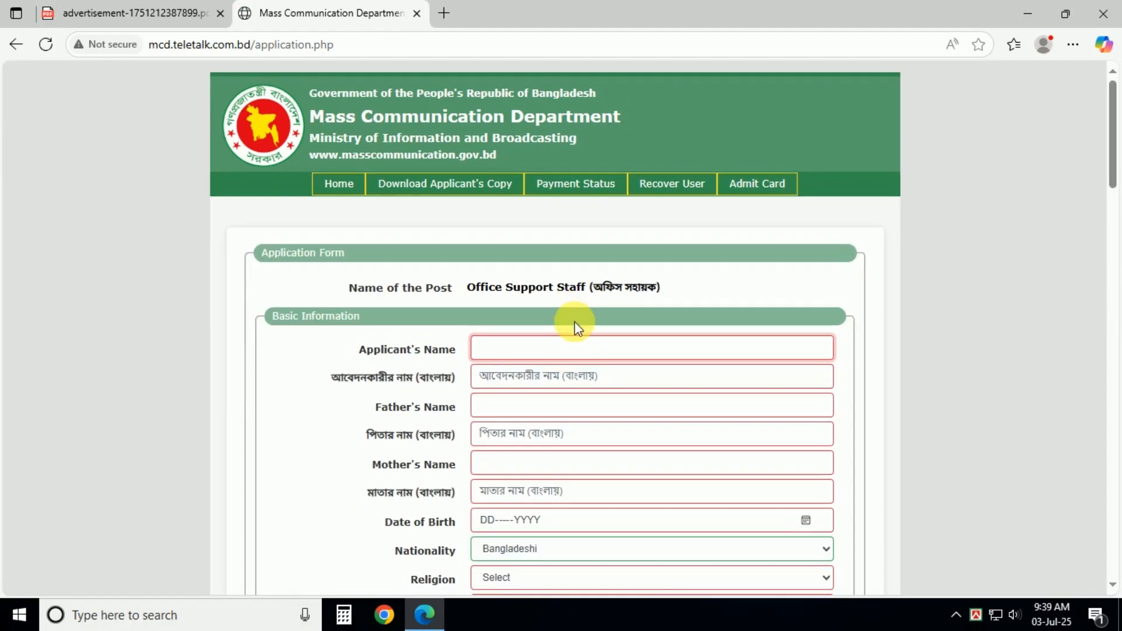
scroll(643, 334, up, 3)
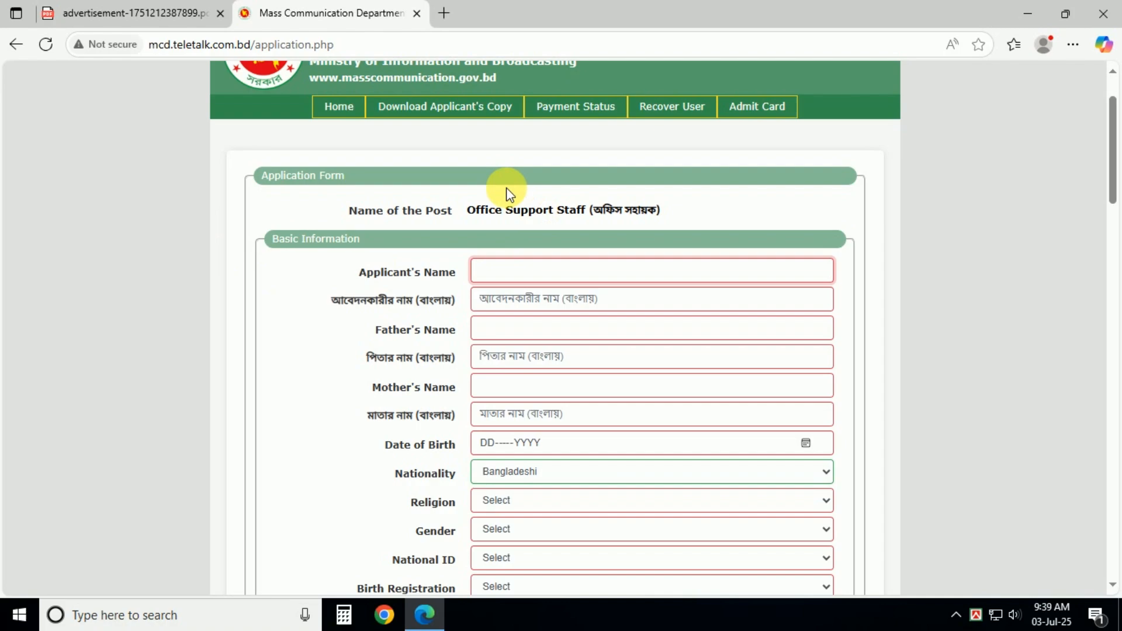
Step: Step through the empty Applicant's Name, Bengali name and Father's Name fields
drag(667, 214, 499, 181)
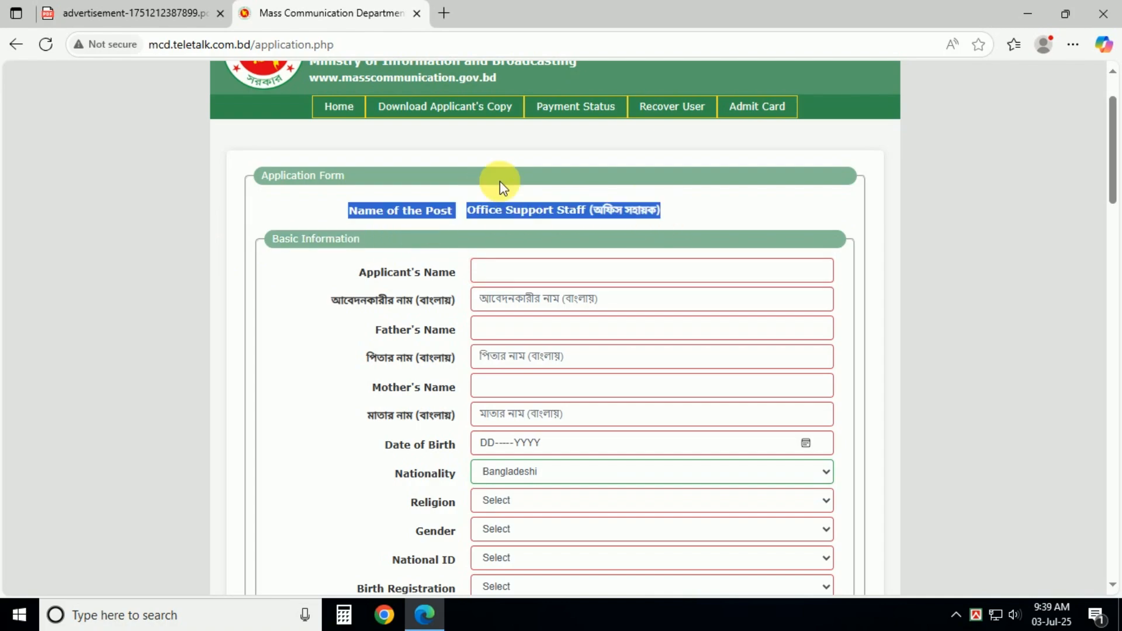
click(348, 284)
click(345, 278)
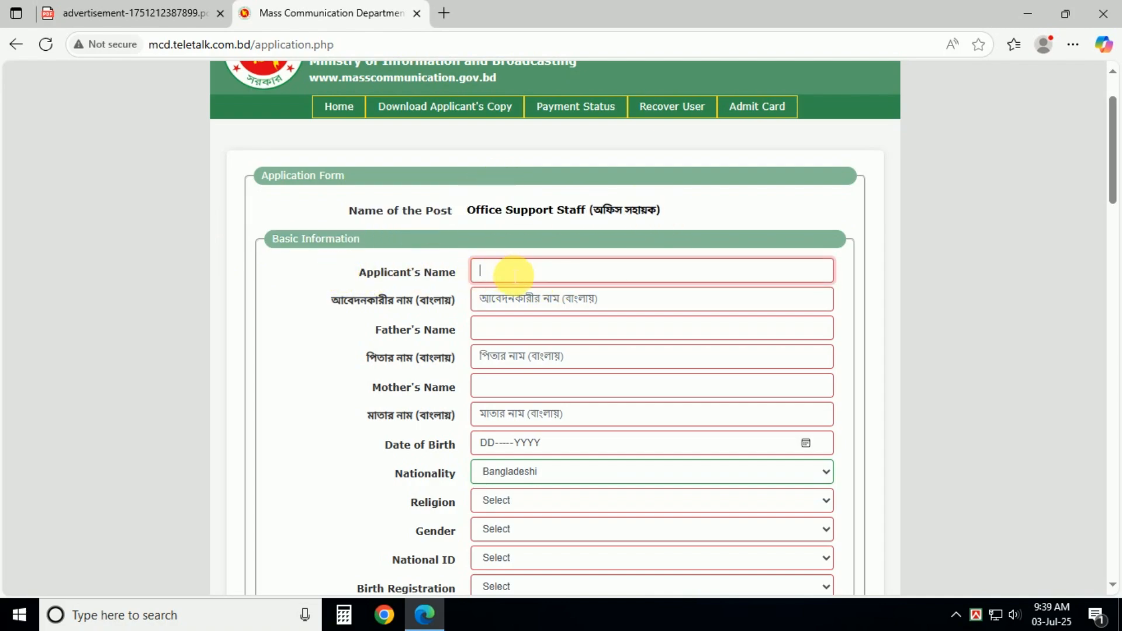
key(Tab)
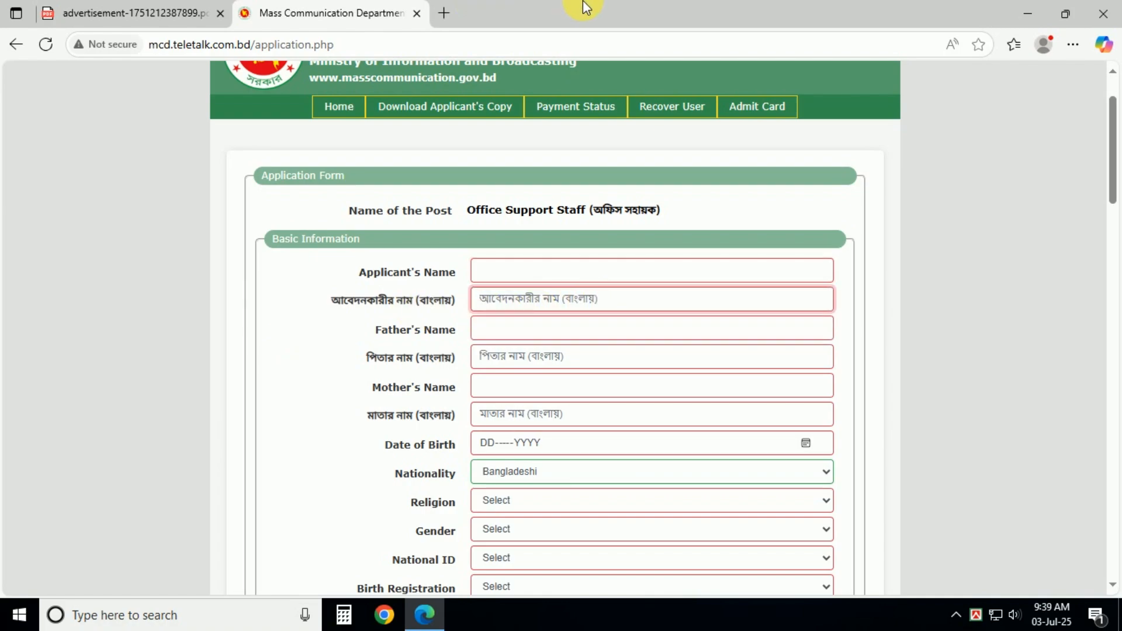
click(366, 329)
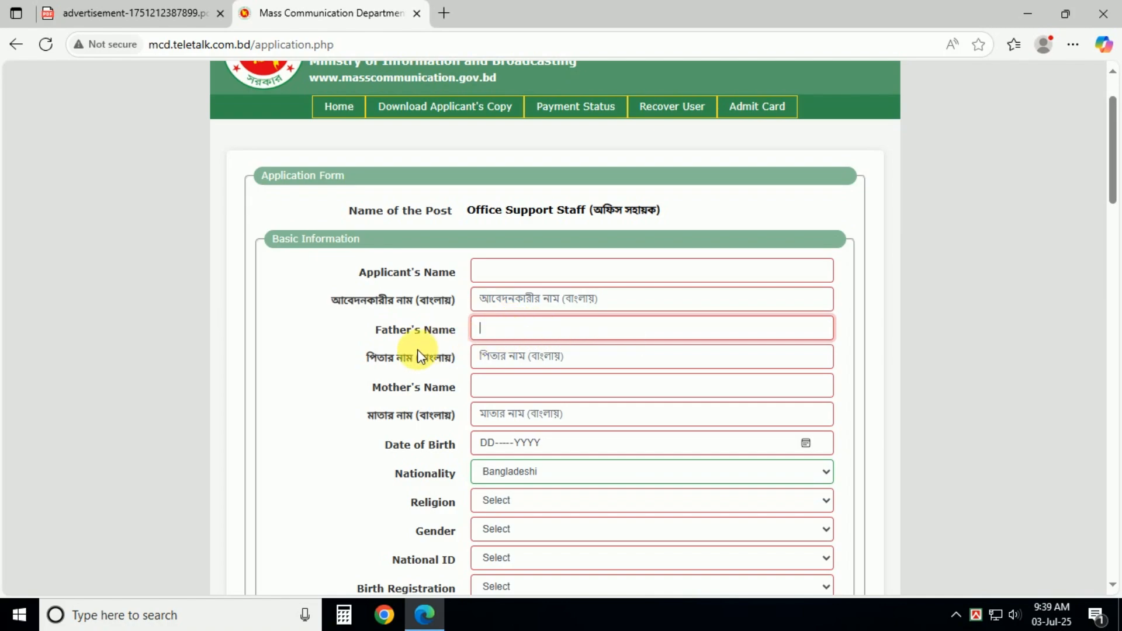
Step: Move through the Bengali father's name, Mother's Name and Bengali mother's name fields to Date of Birth
click(493, 356)
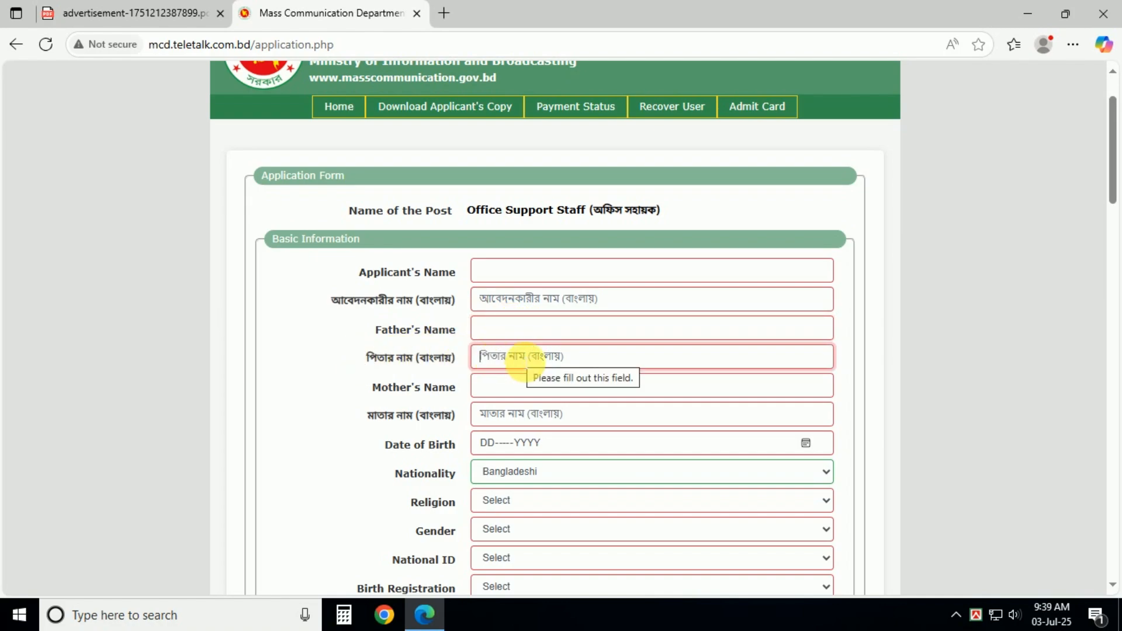
click(366, 388)
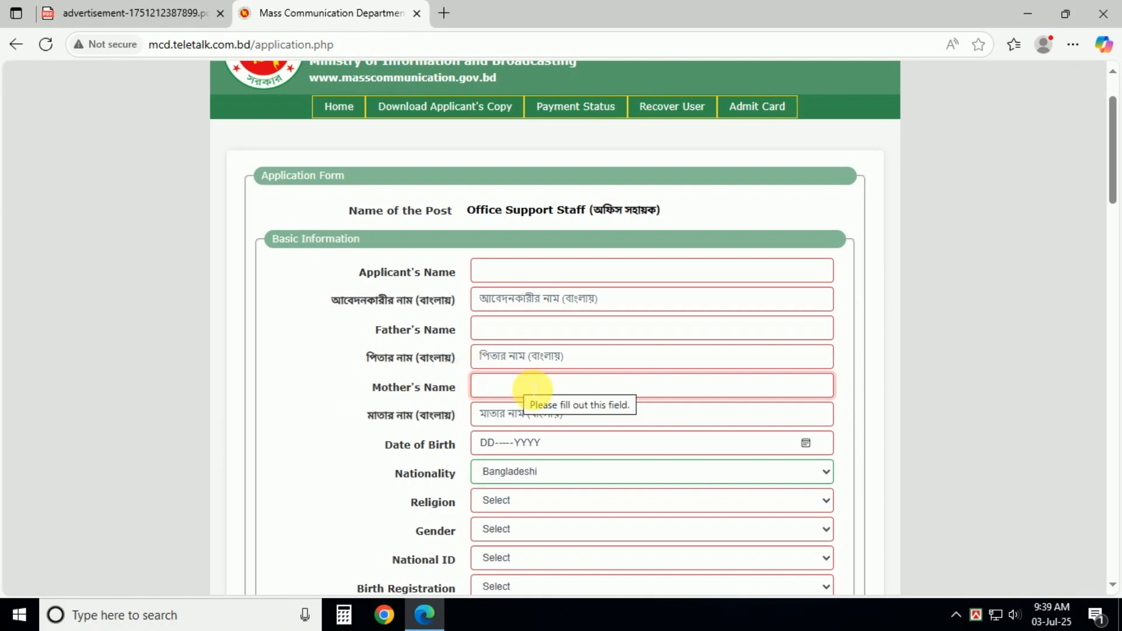
click(355, 419)
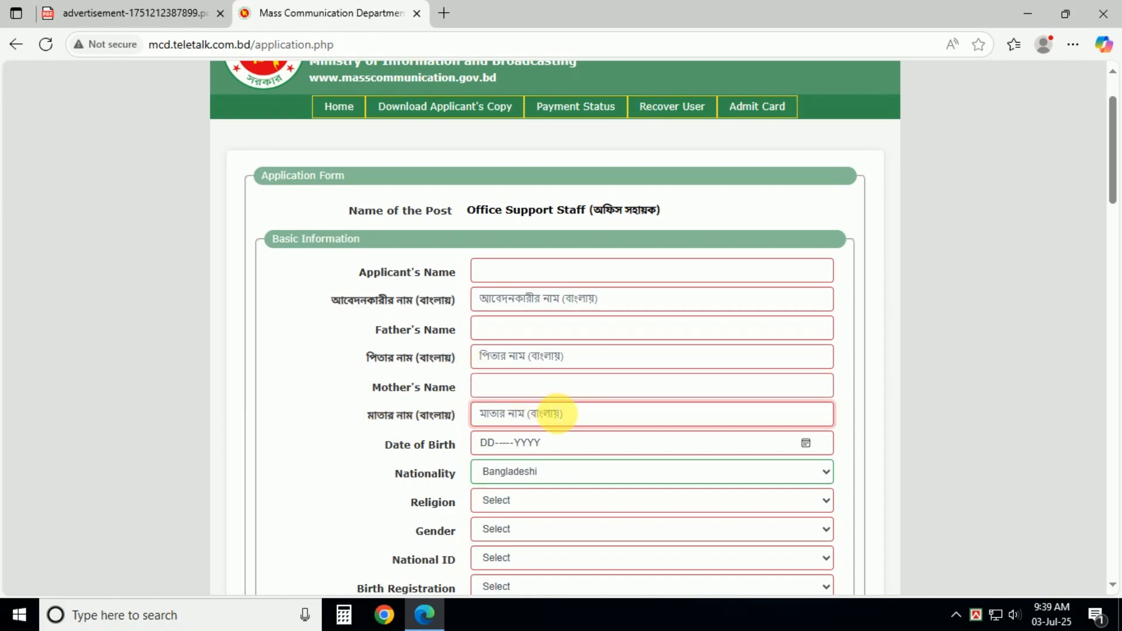
click(501, 444)
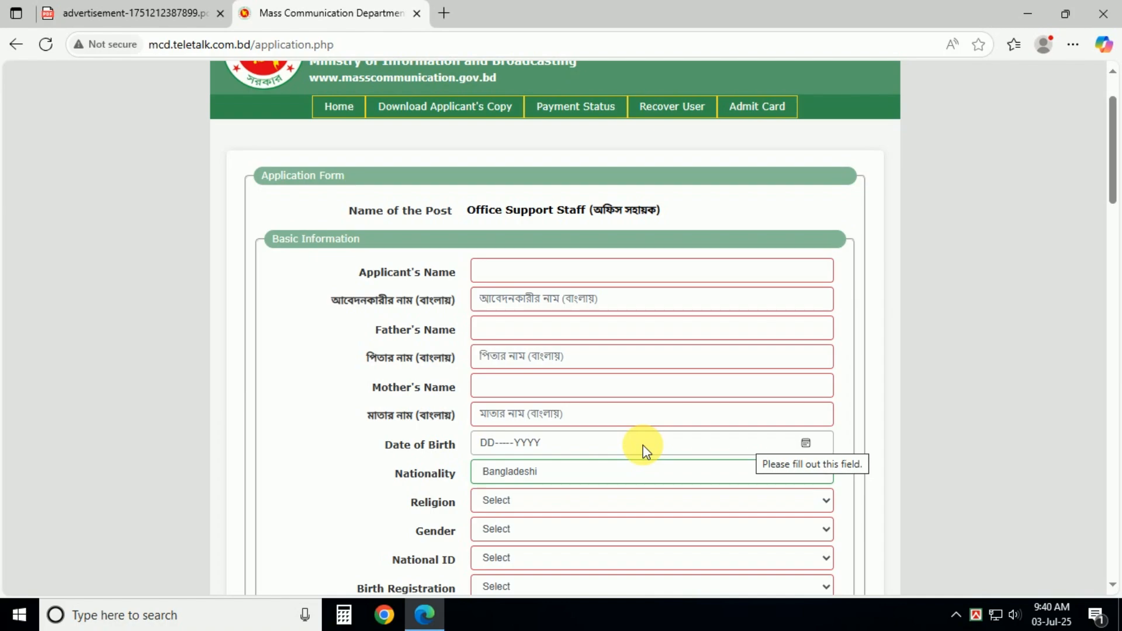
Step: Pick 06-JUL-1993 as the Date of Birth from the calendar
click(806, 444)
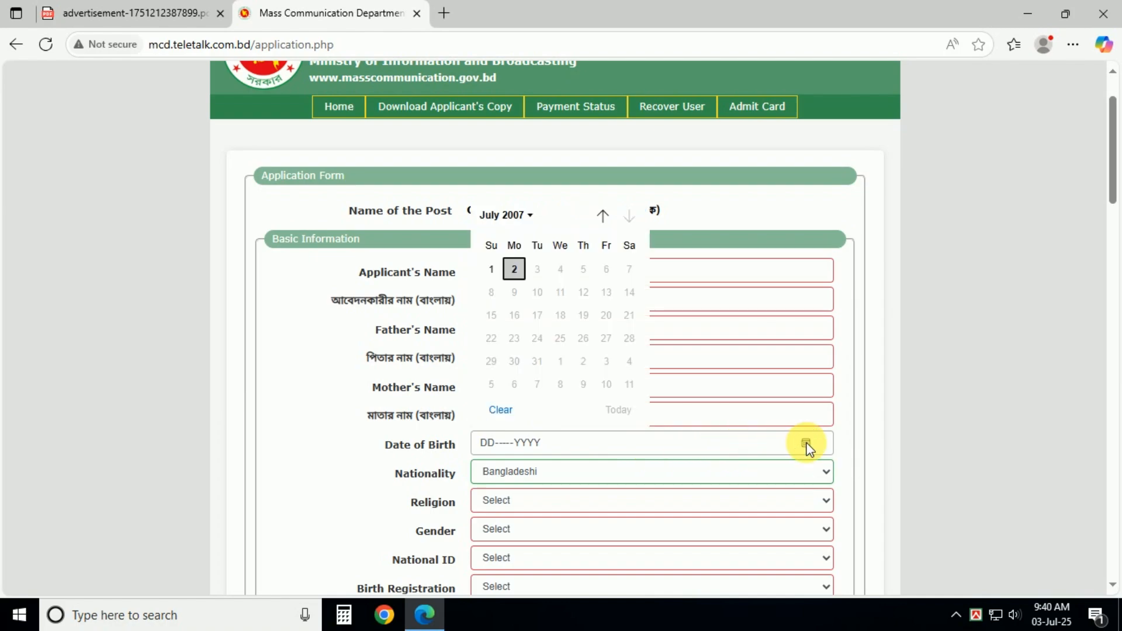
click(530, 217)
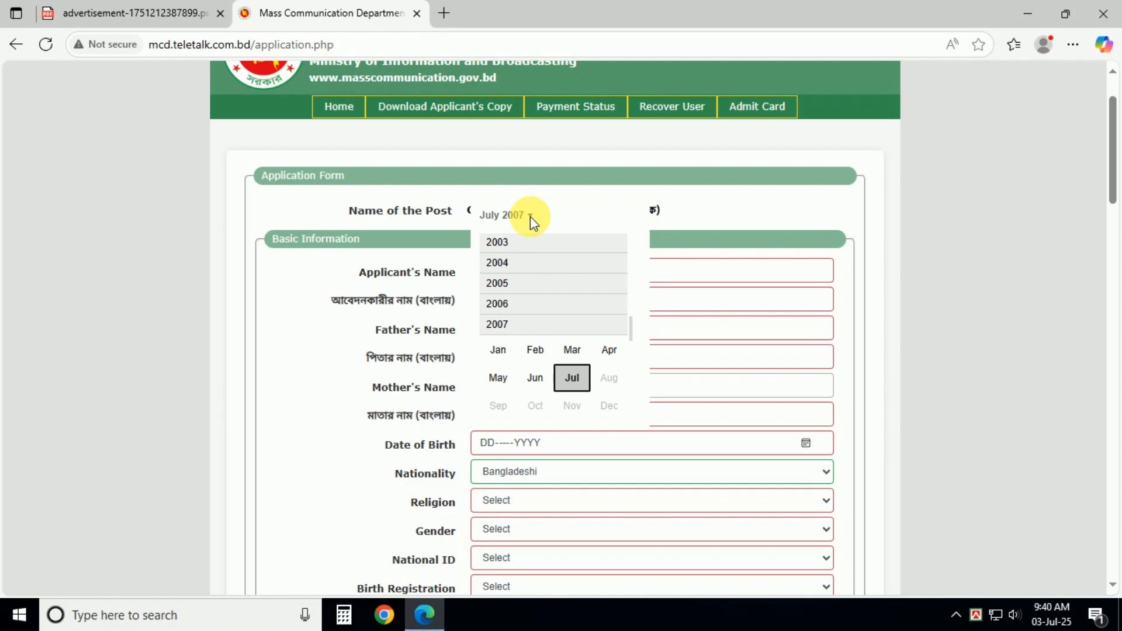
scroll(538, 268, up, 2)
scroll(517, 281, up, 5)
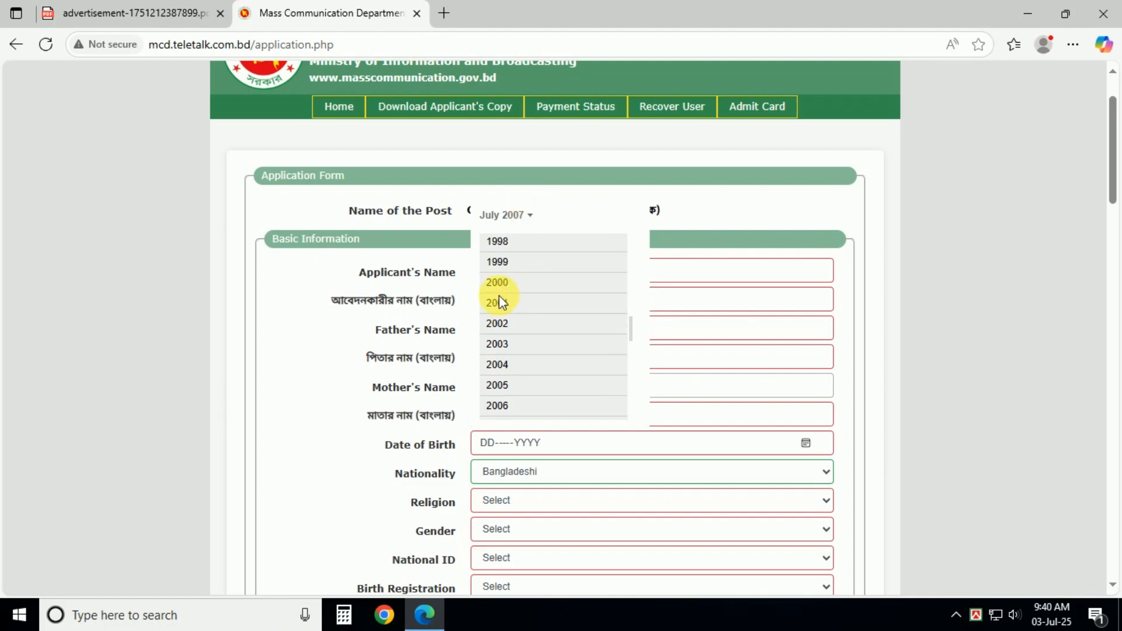
scroll(508, 319, up, 2)
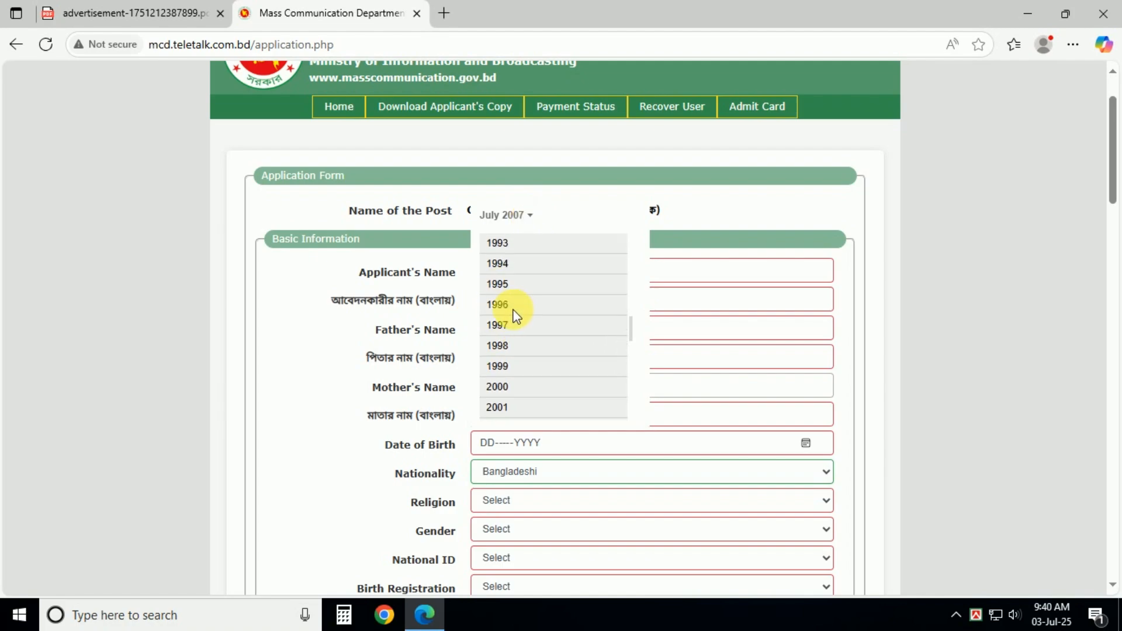
click(498, 243)
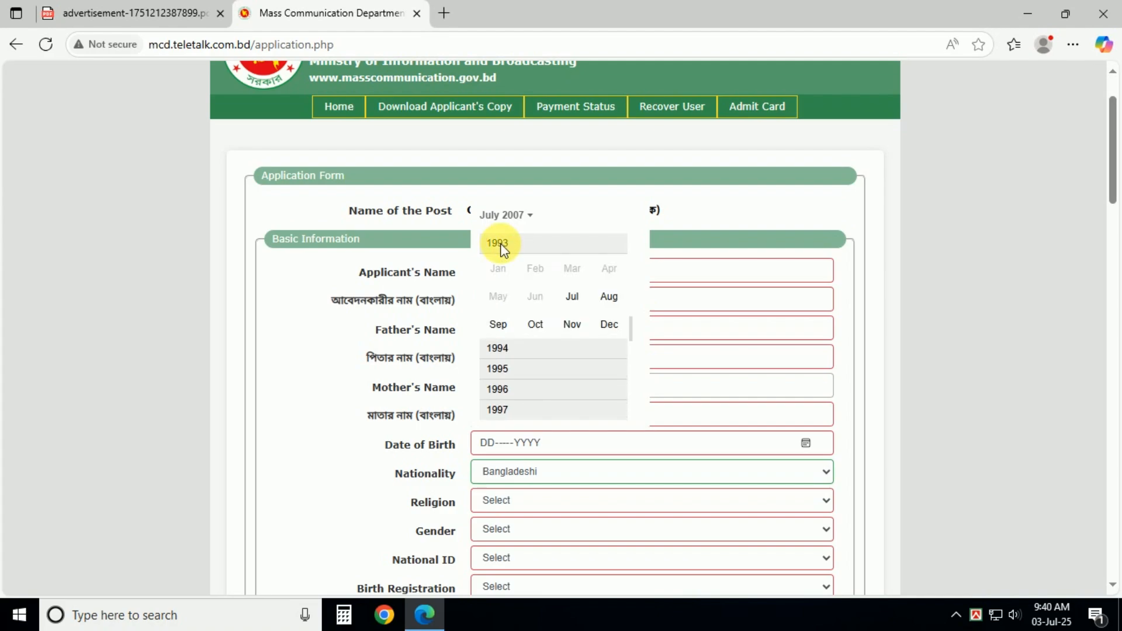
click(574, 298)
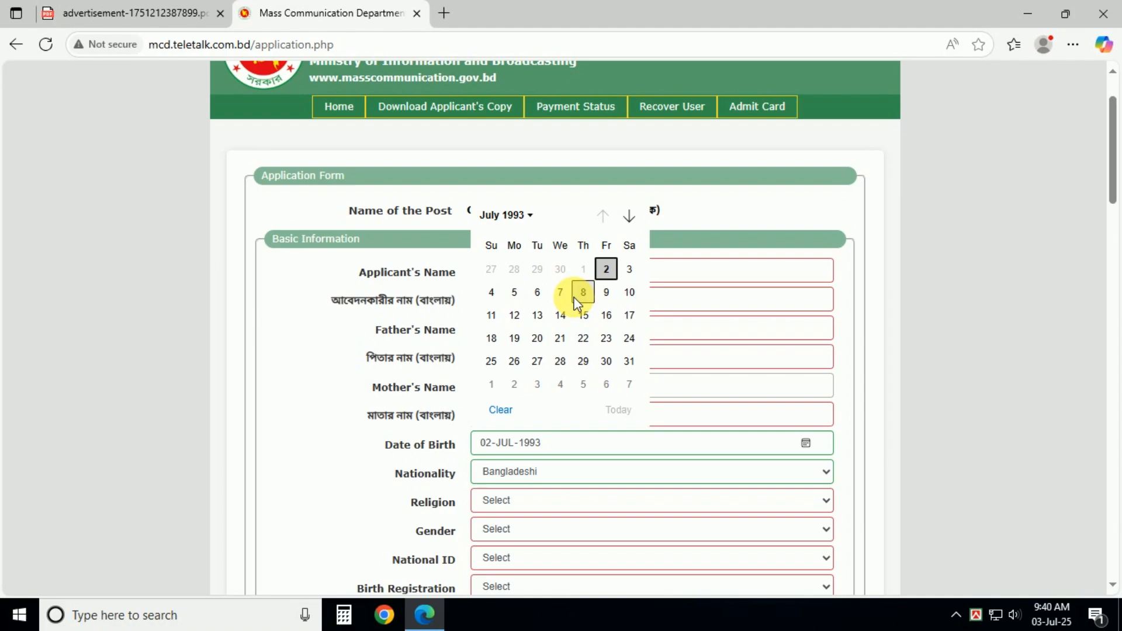
click(537, 292)
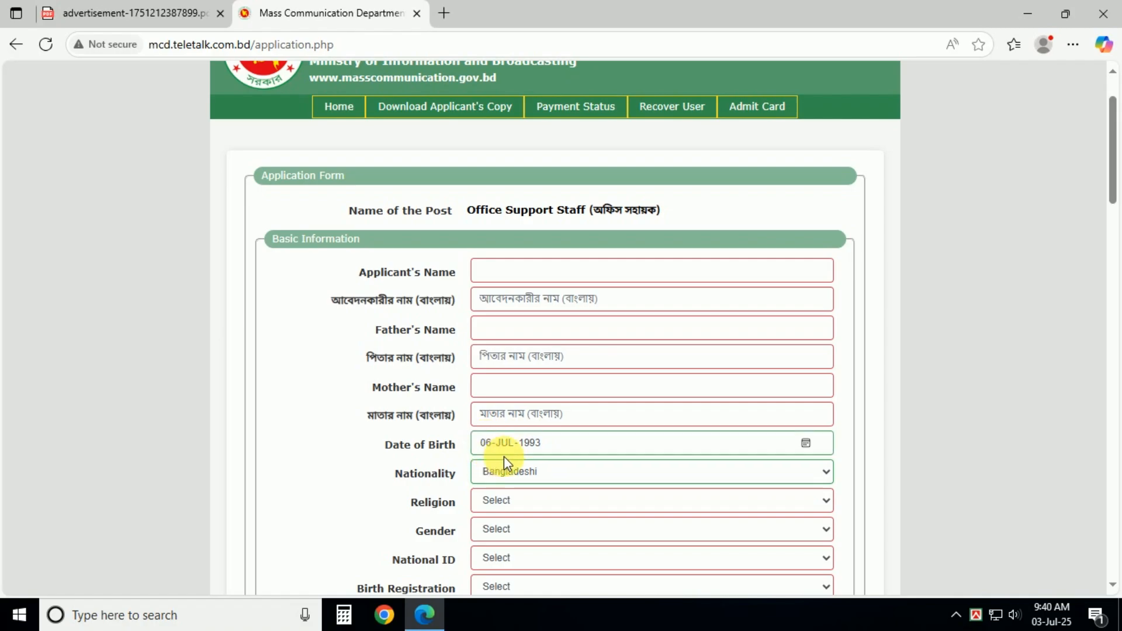
Step: Set Religion to Islam, Gender to Male and National ID to Yes
scroll(553, 444, down, 5)
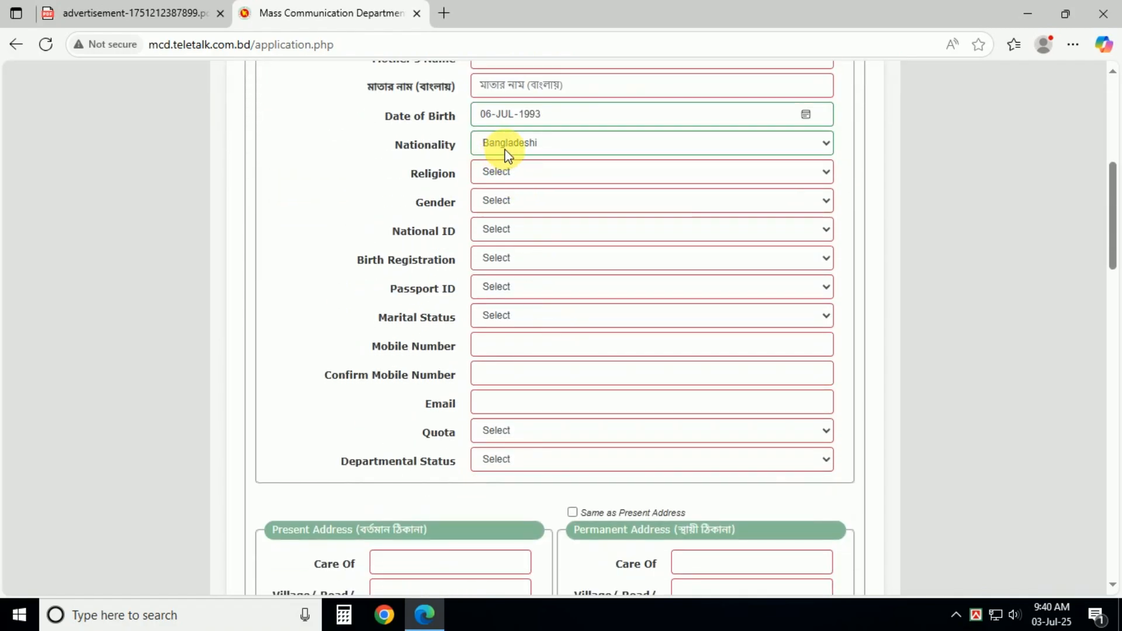
click(481, 171)
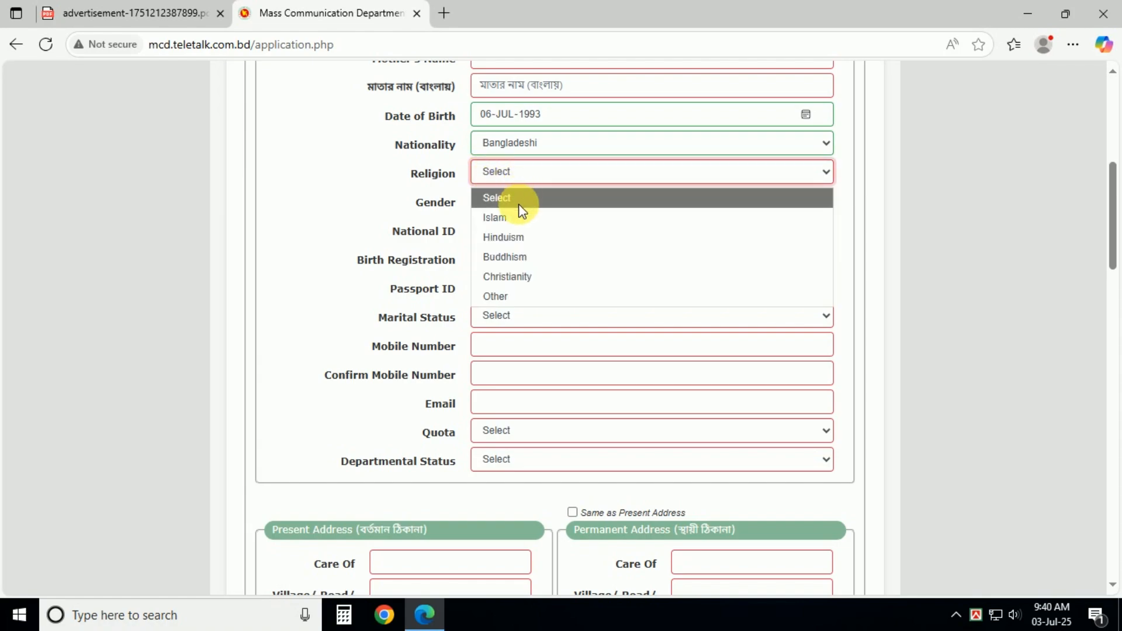
click(506, 223)
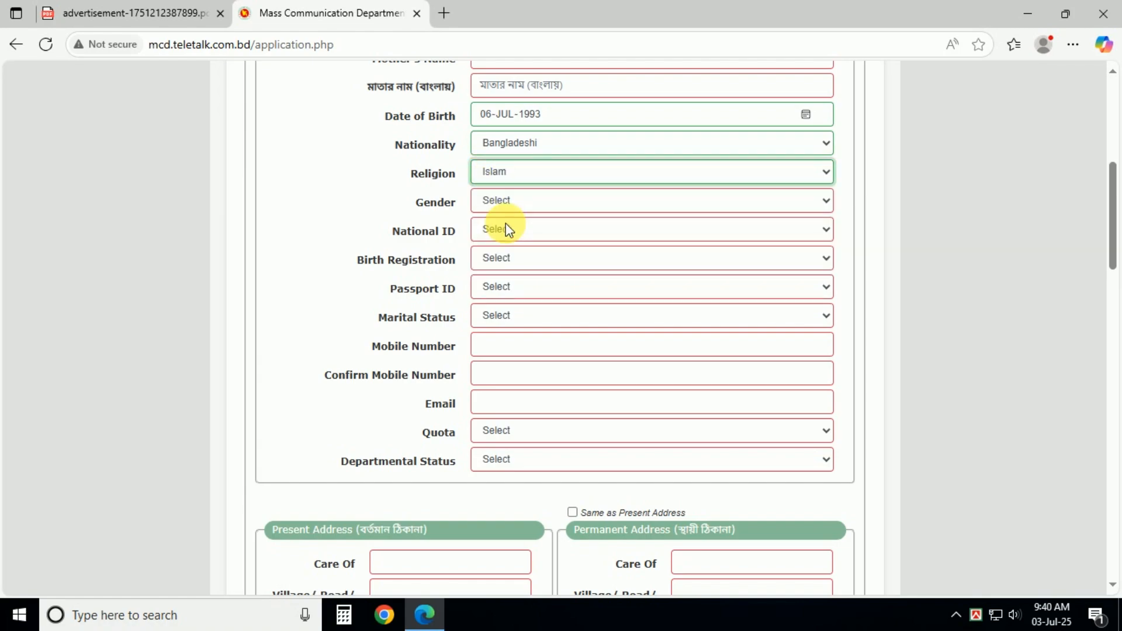
click(499, 209)
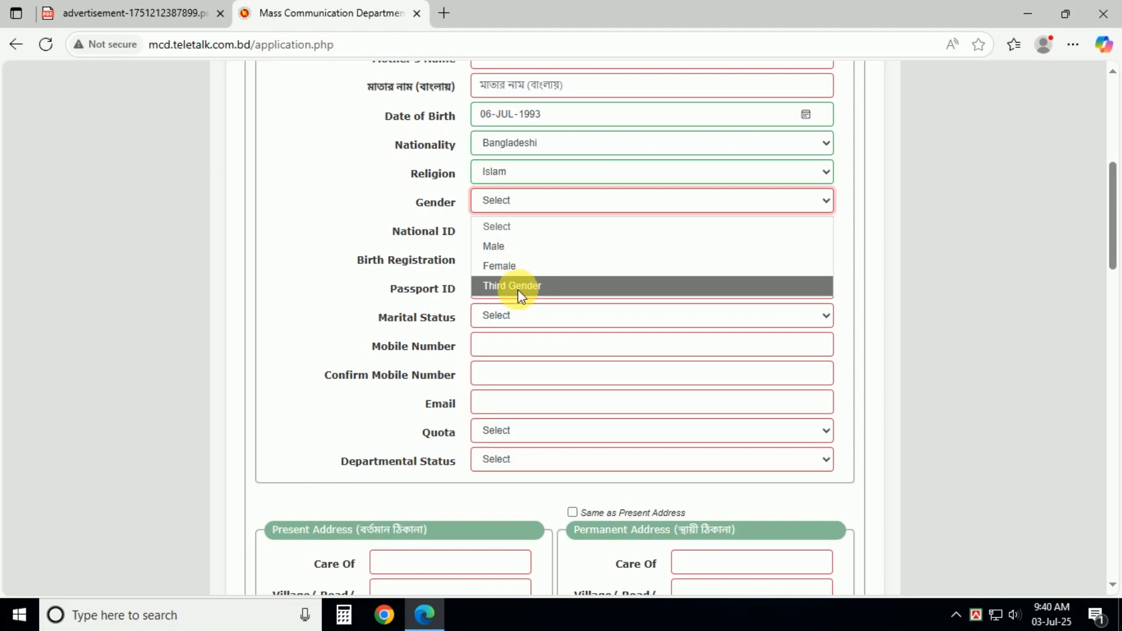
click(494, 246)
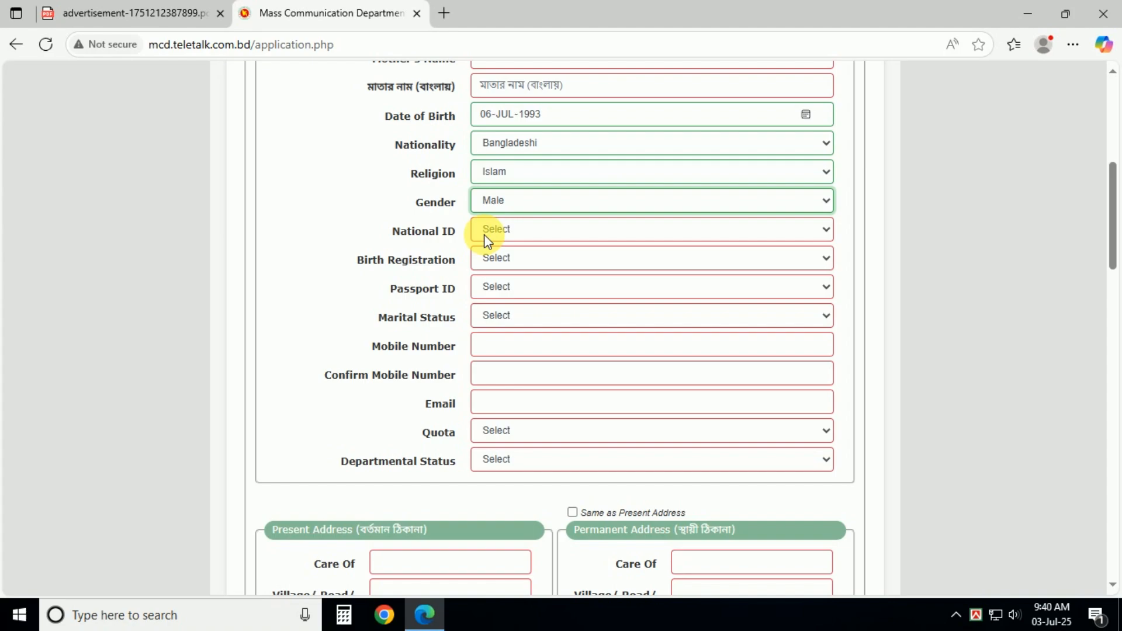
click(484, 233)
click(497, 274)
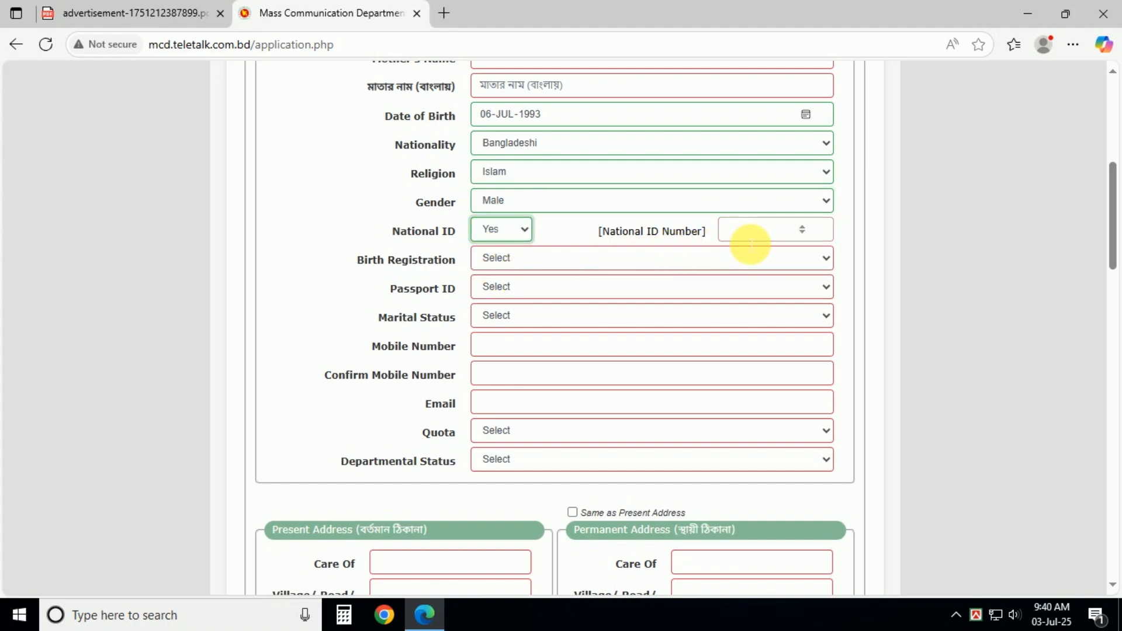
Step: Set both Birth Registration and Passport ID to No
click(500, 258)
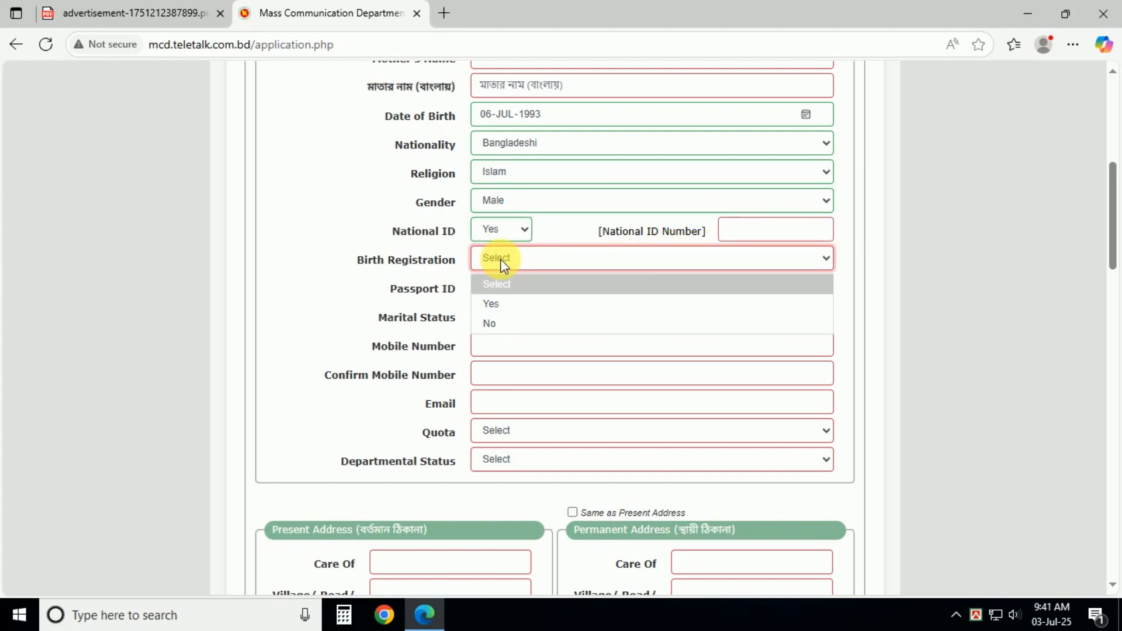
click(496, 303)
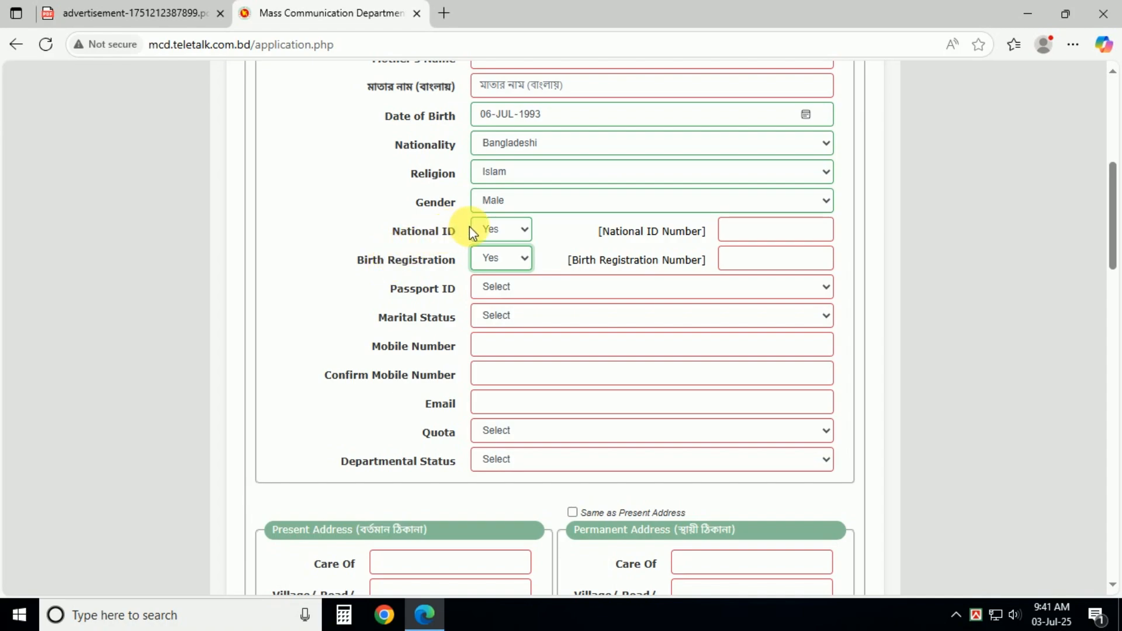
click(509, 259)
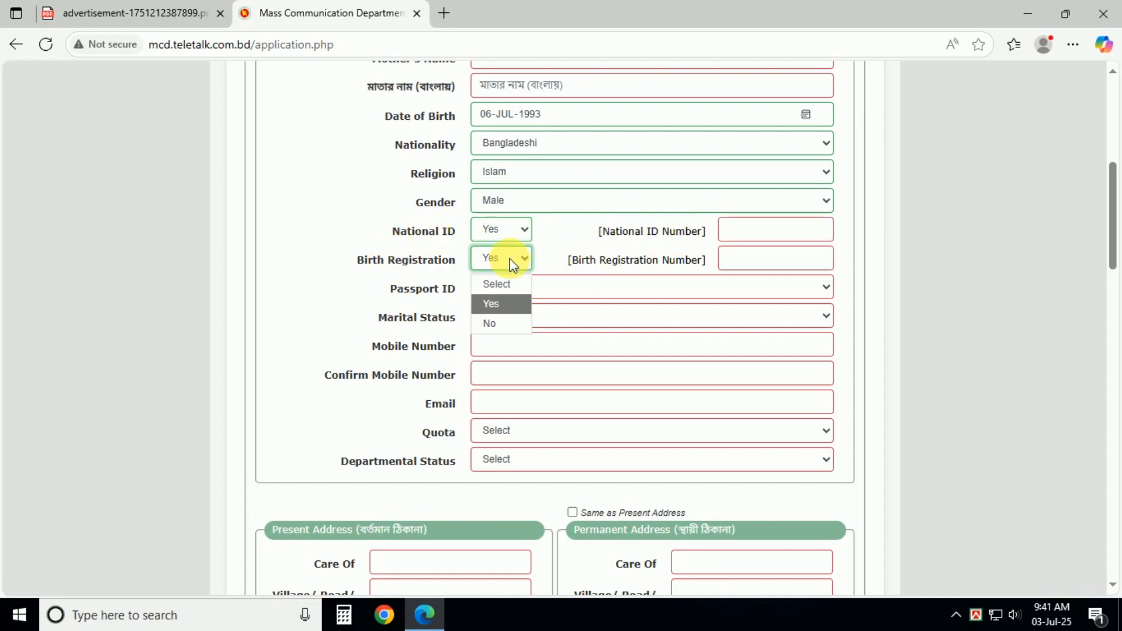
click(506, 323)
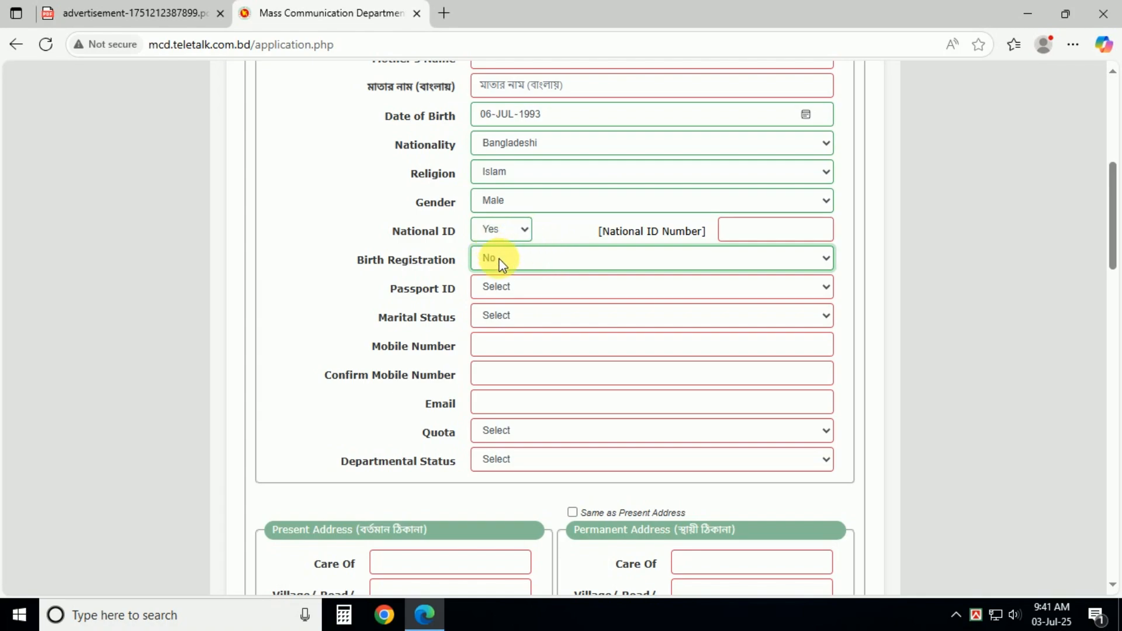
click(520, 286)
click(511, 332)
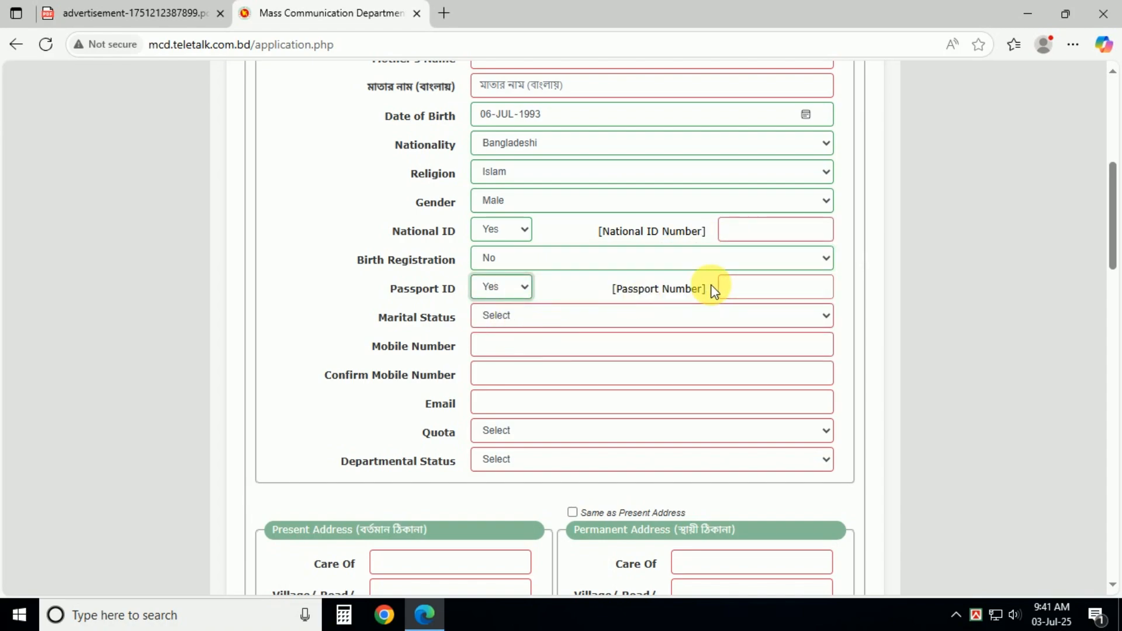
click(544, 290)
click(510, 353)
click(497, 316)
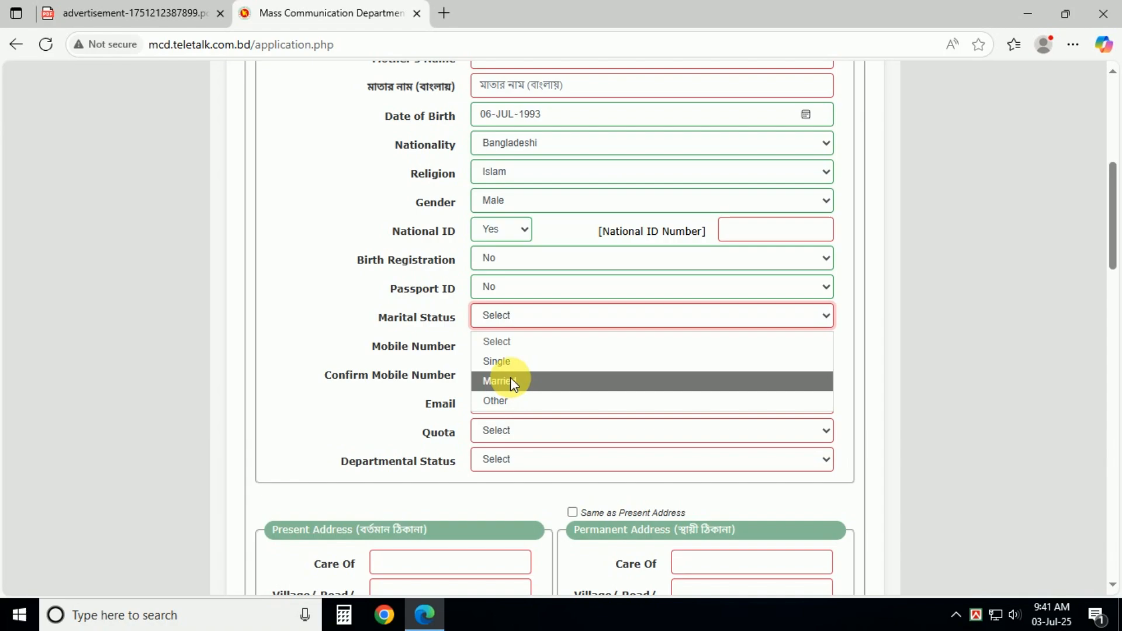
Step: Set Marital Status to Single and skip past the mobile number and email fields
click(502, 363)
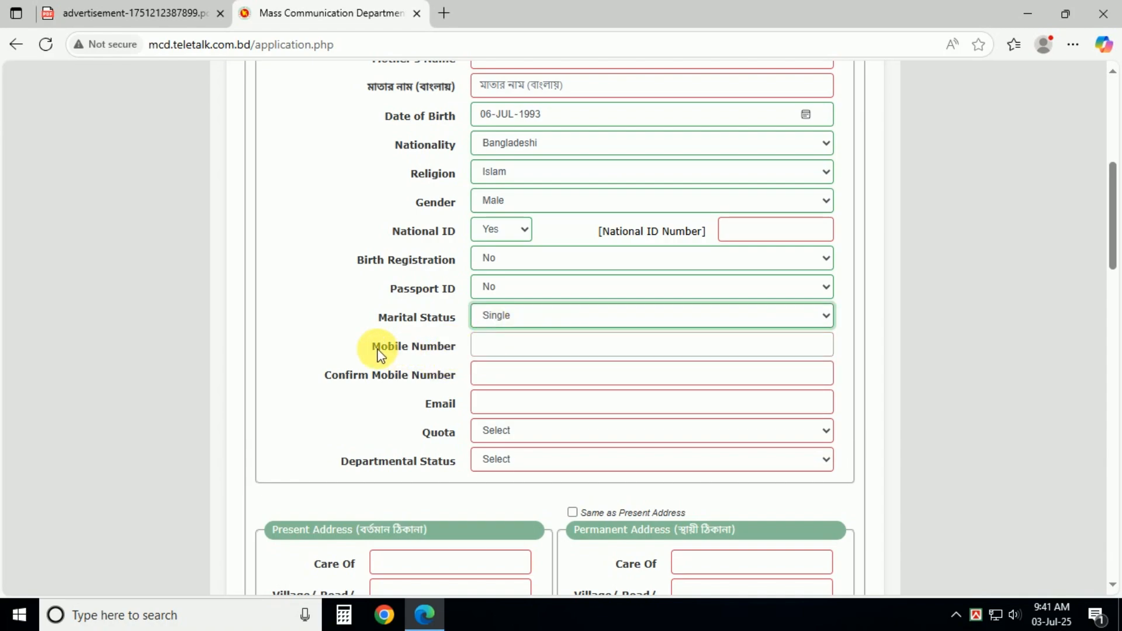
key(Tab)
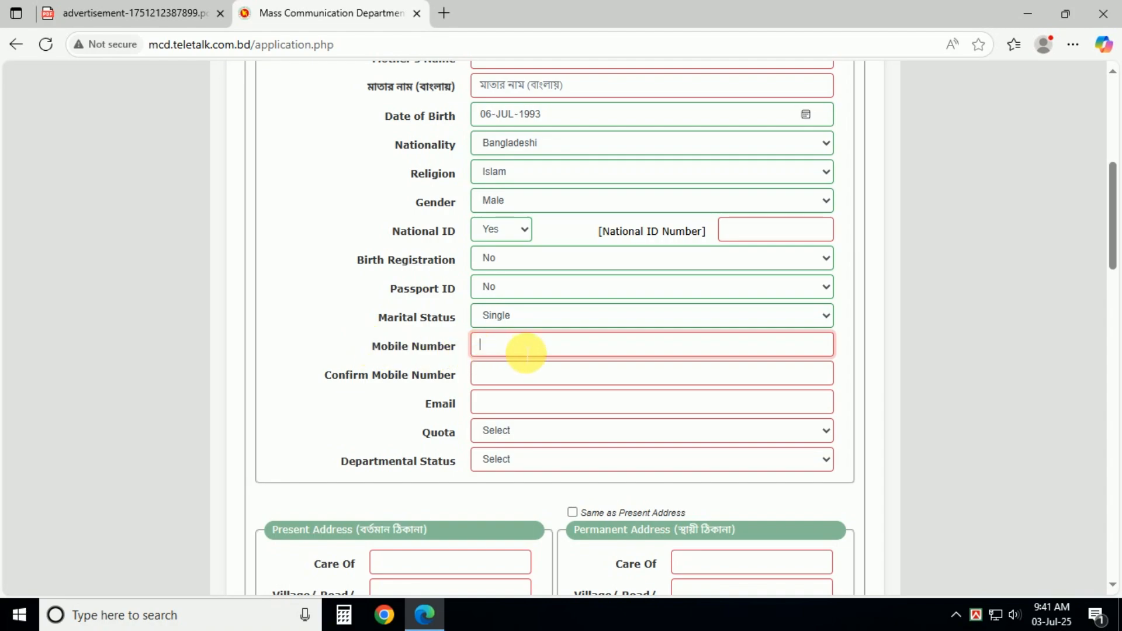
key(Tab)
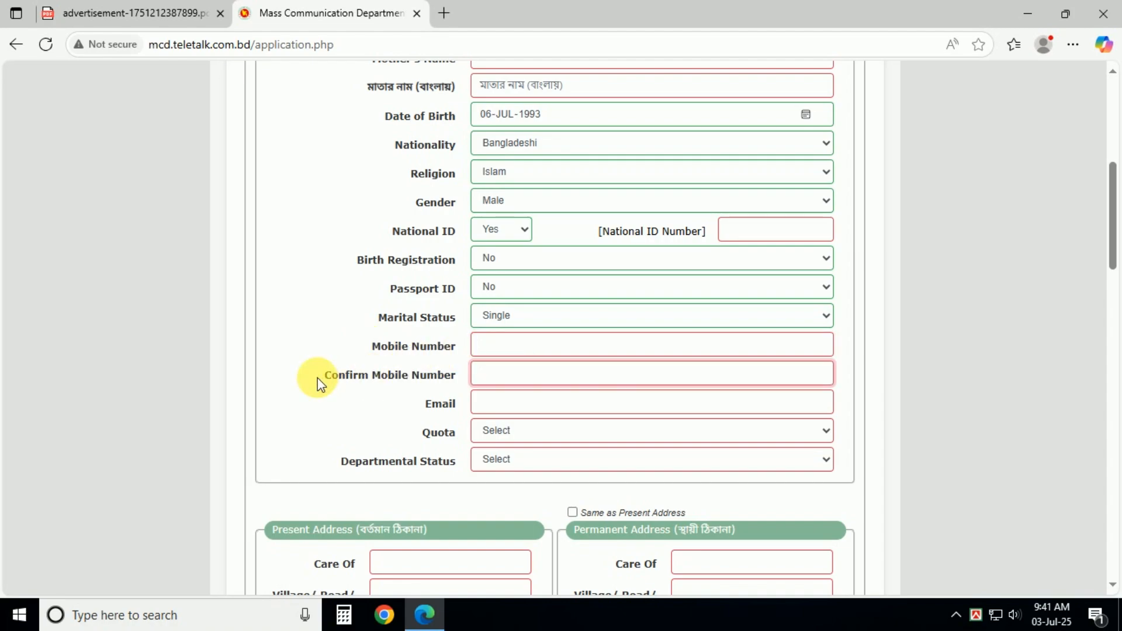
key(Tab)
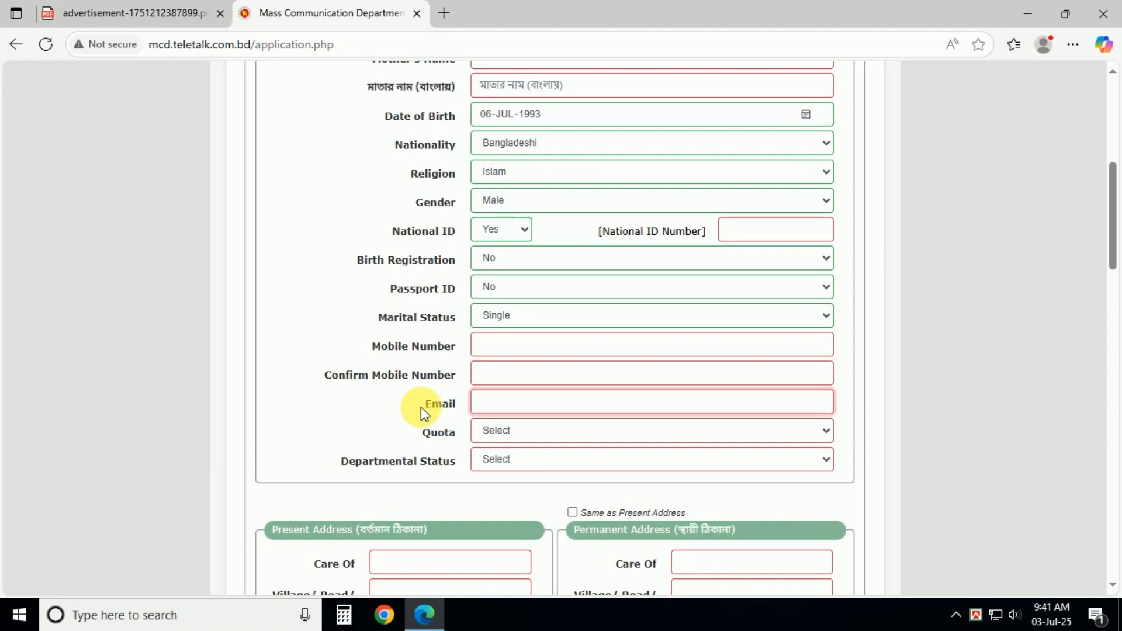
key(Tab)
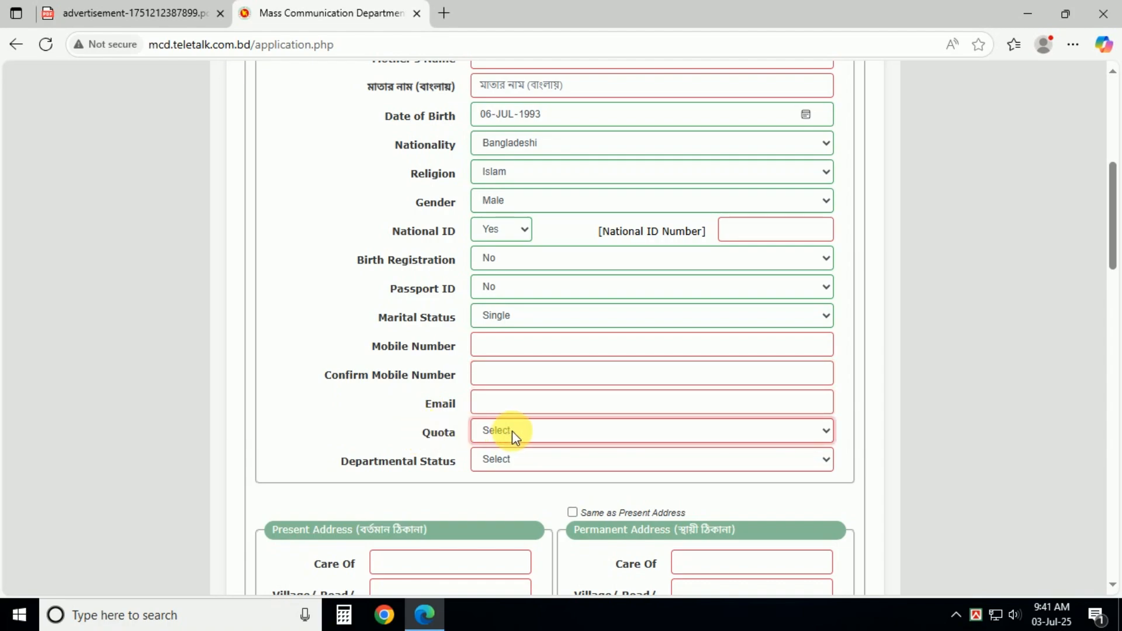
Step: Set both Quota and Departmental Status to Not Applicable
click(512, 431)
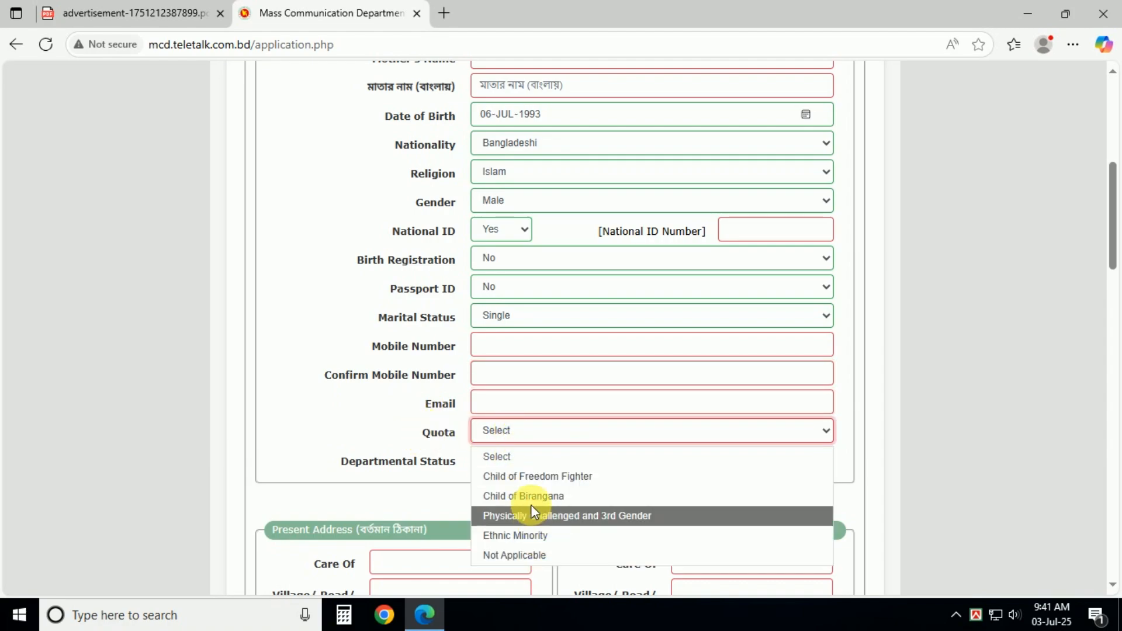
click(516, 555)
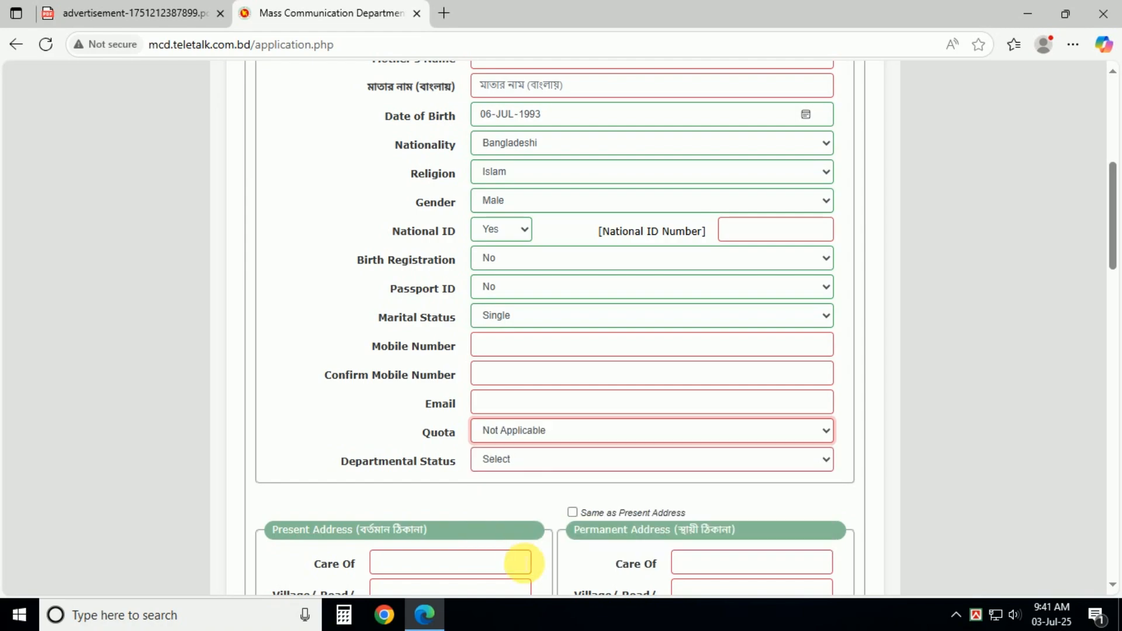
click(491, 467)
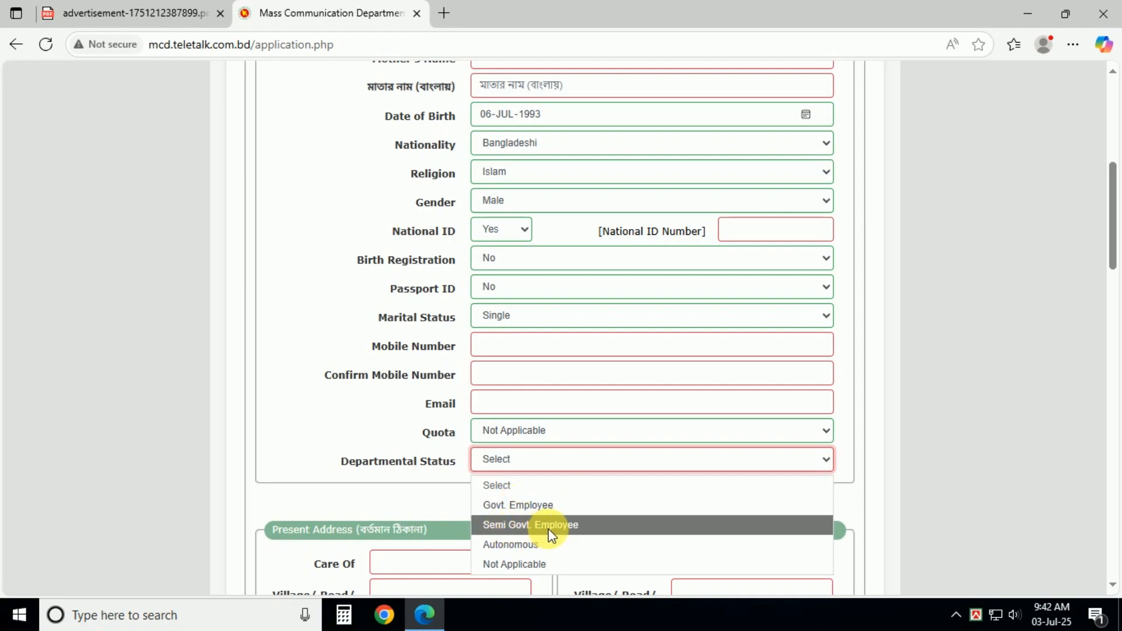
click(530, 563)
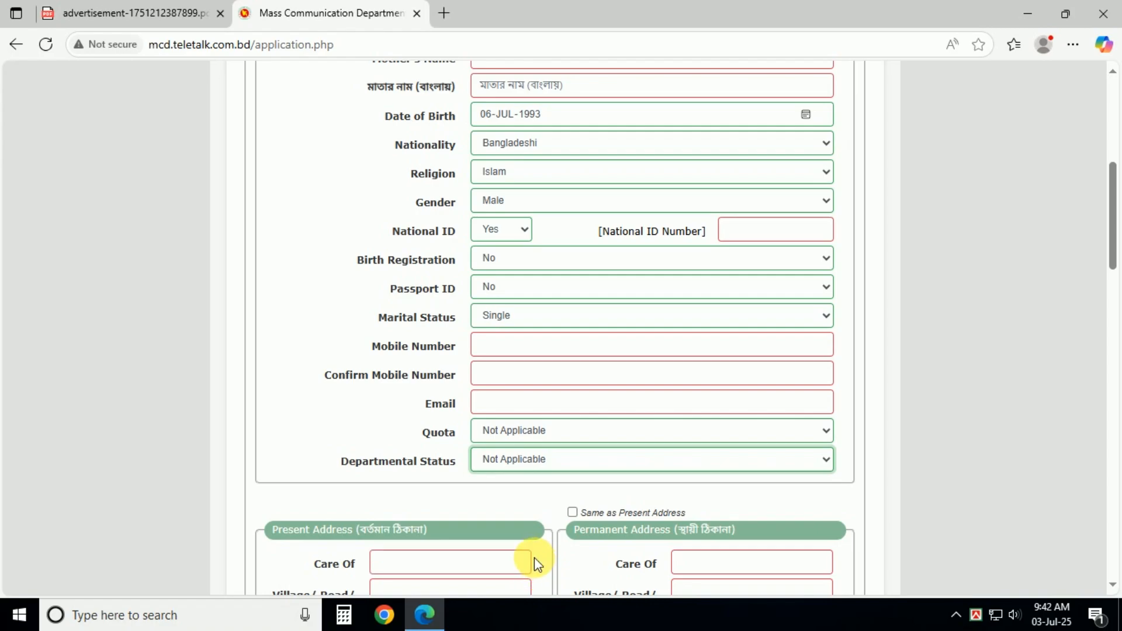
Step: In Present Address, choose District Brahmanbaria and Upazila/P.S. Banchharampur
scroll(591, 538, down, 7)
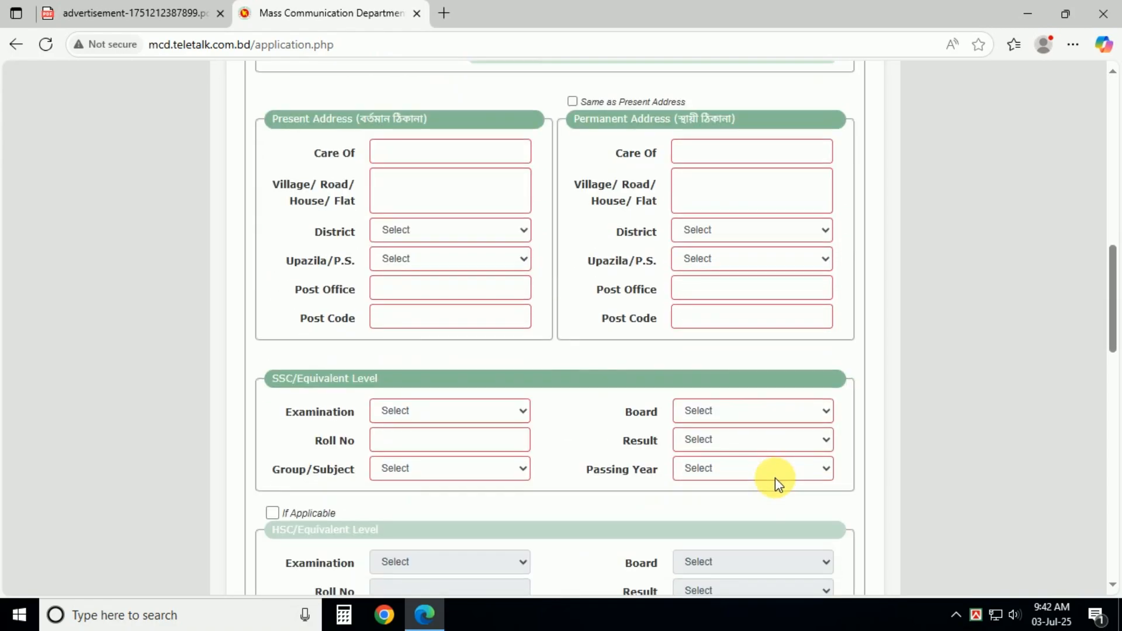
click(390, 153)
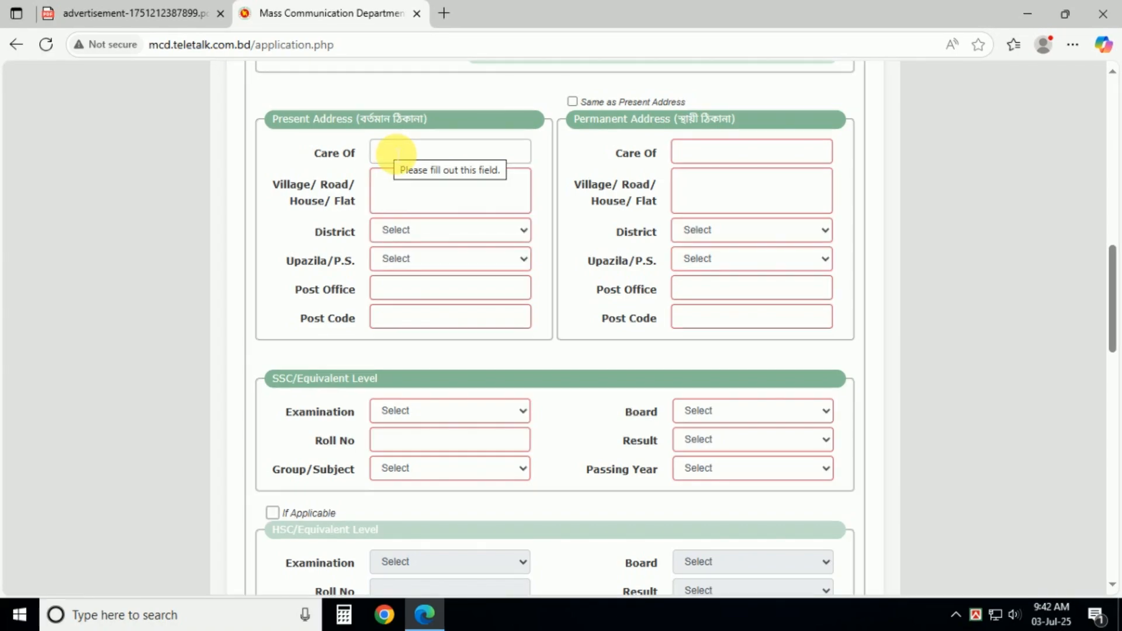
click(420, 188)
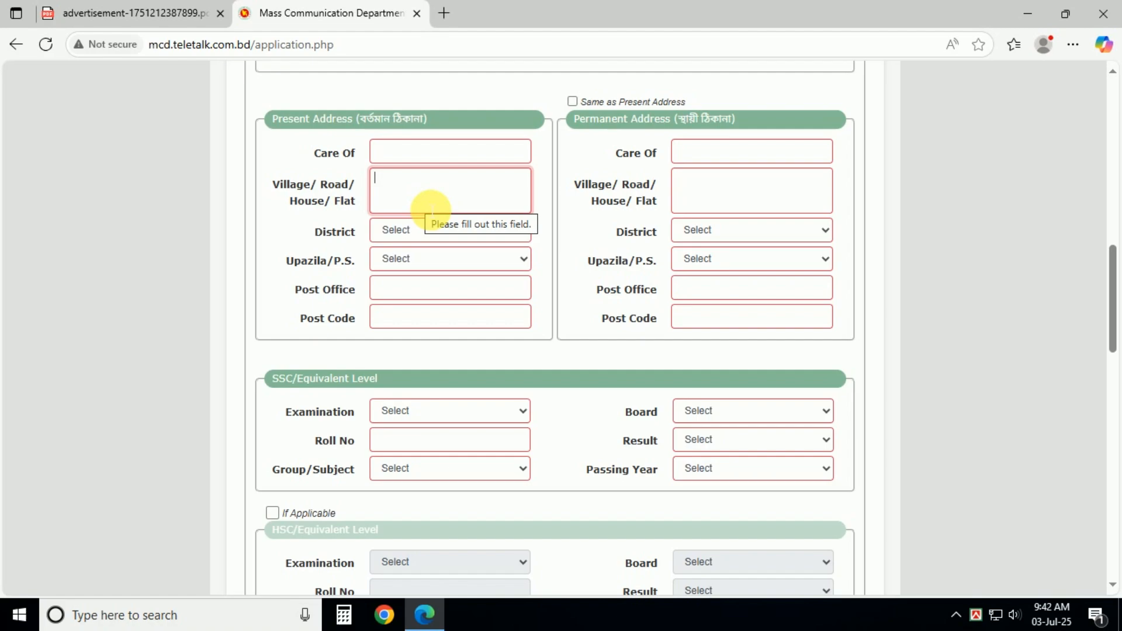
click(413, 234)
click(437, 390)
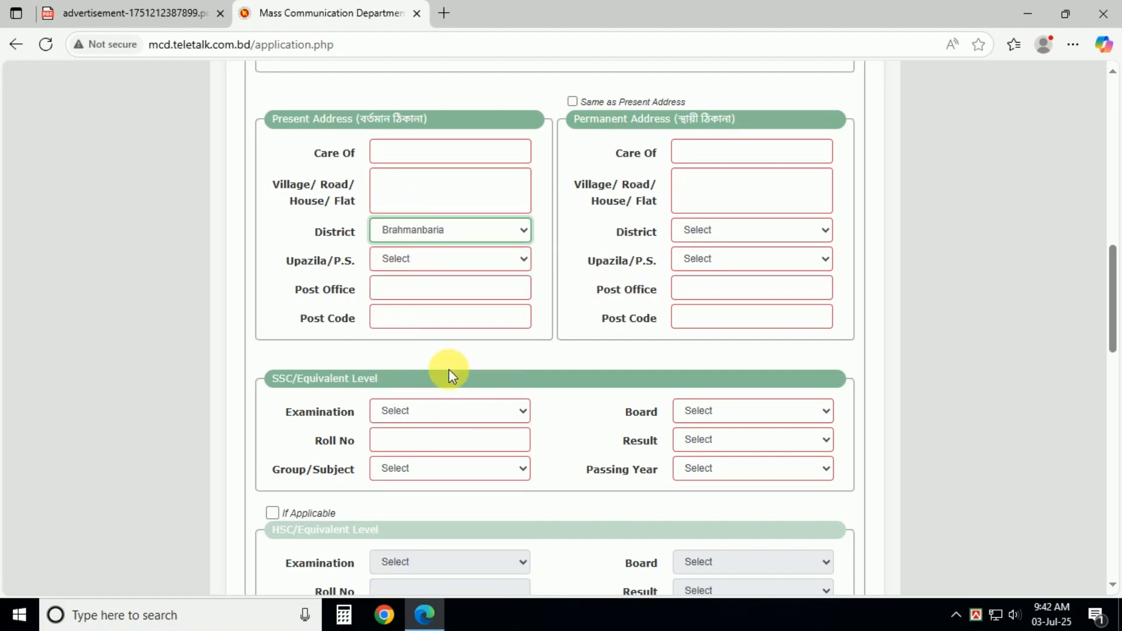
click(413, 269)
click(421, 344)
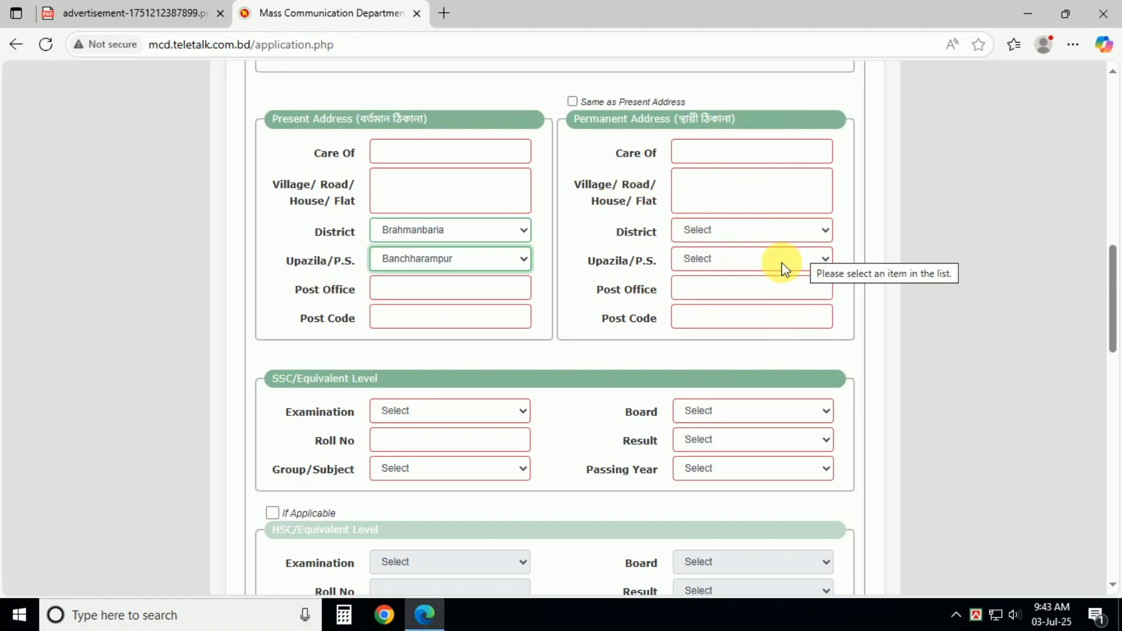
Step: Fill the SSC row: S.S.C, Science group, Dinajpur board, GPA (out of 5), passing year 2009
scroll(642, 348, down, 4)
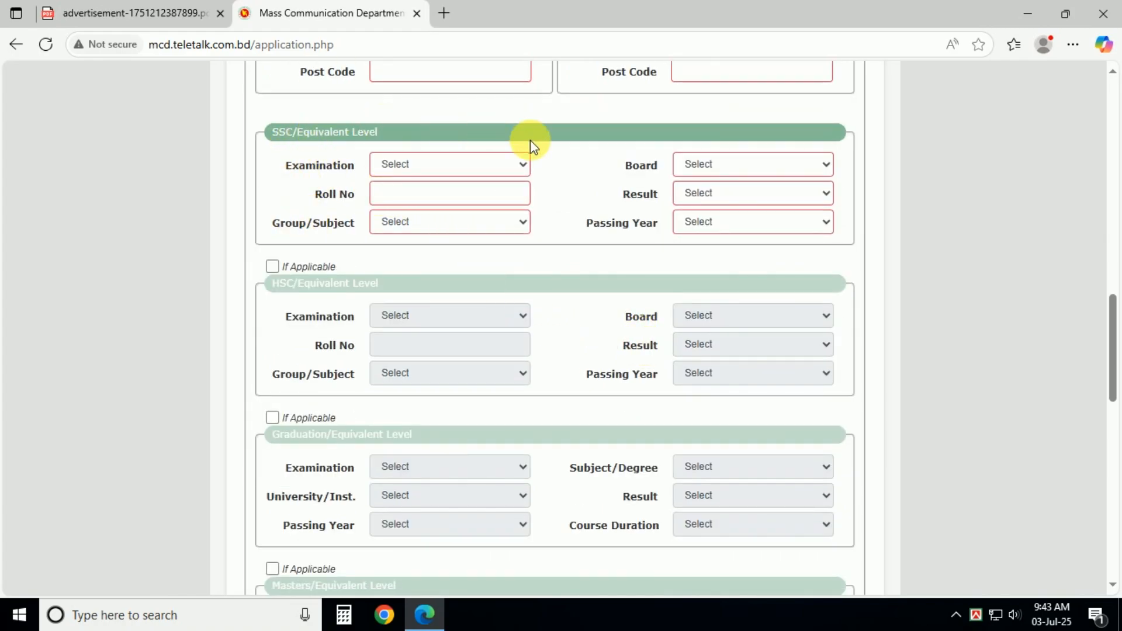
click(388, 163)
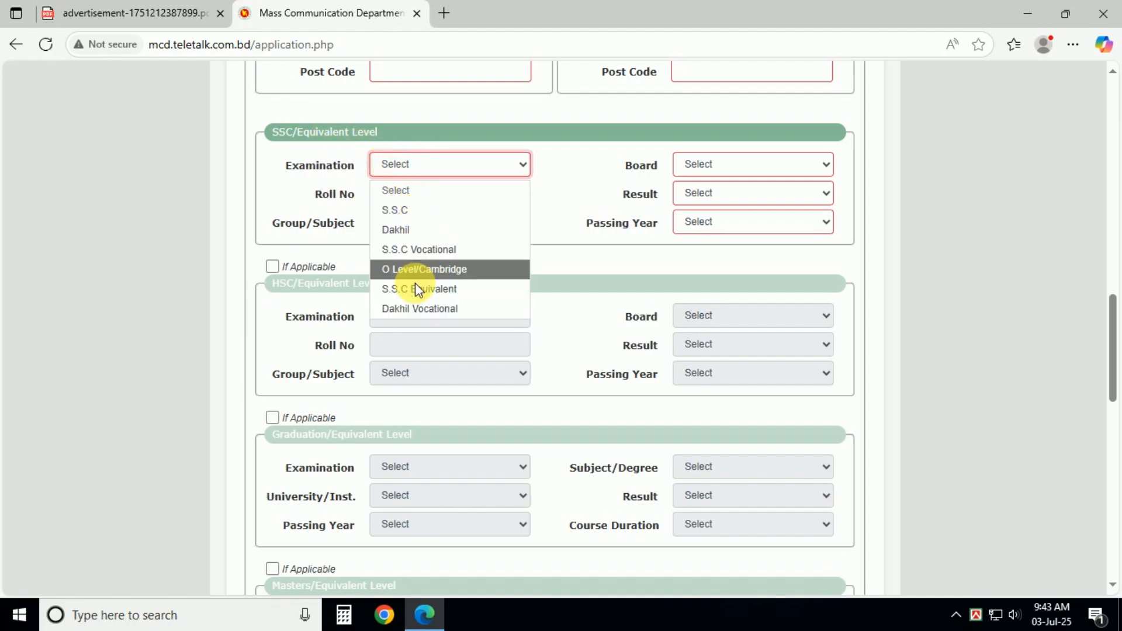
click(401, 210)
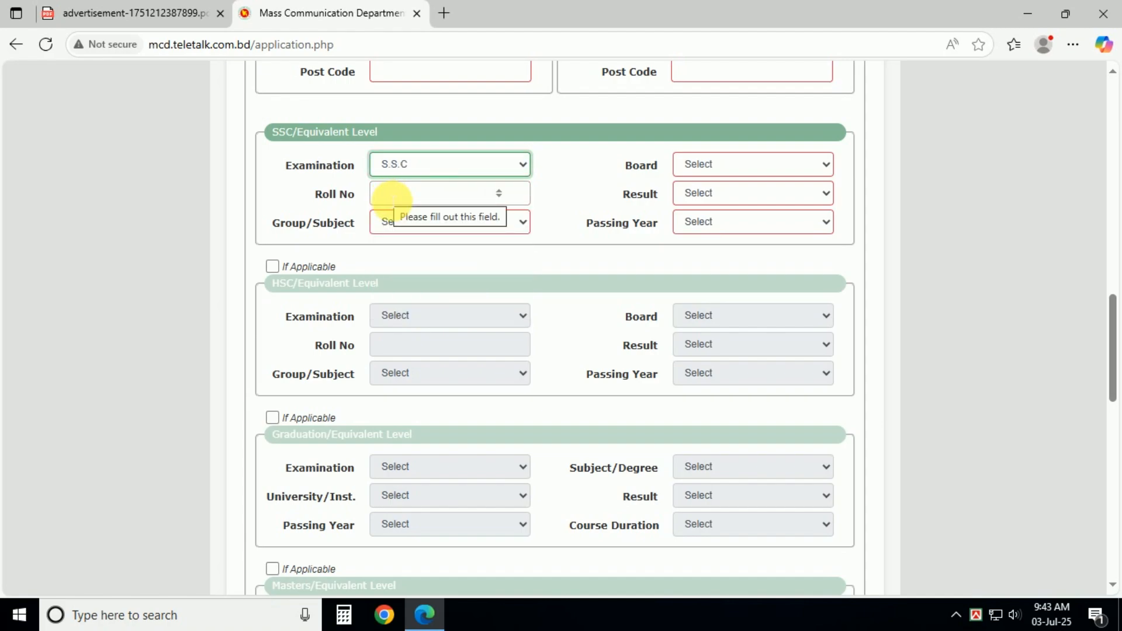
click(411, 227)
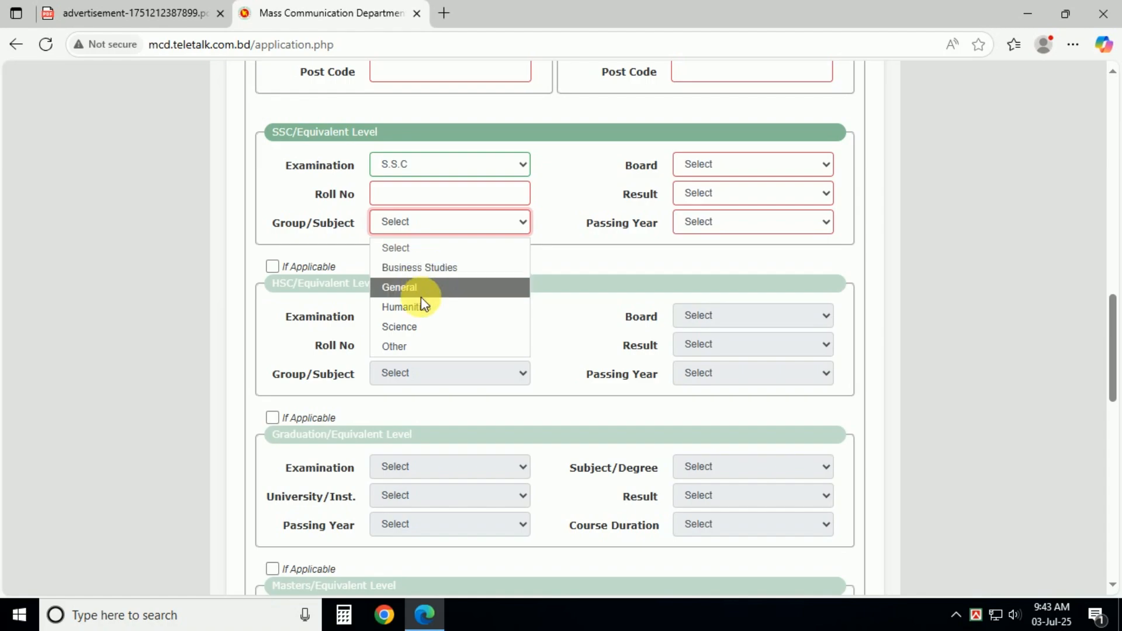
click(412, 325)
click(706, 167)
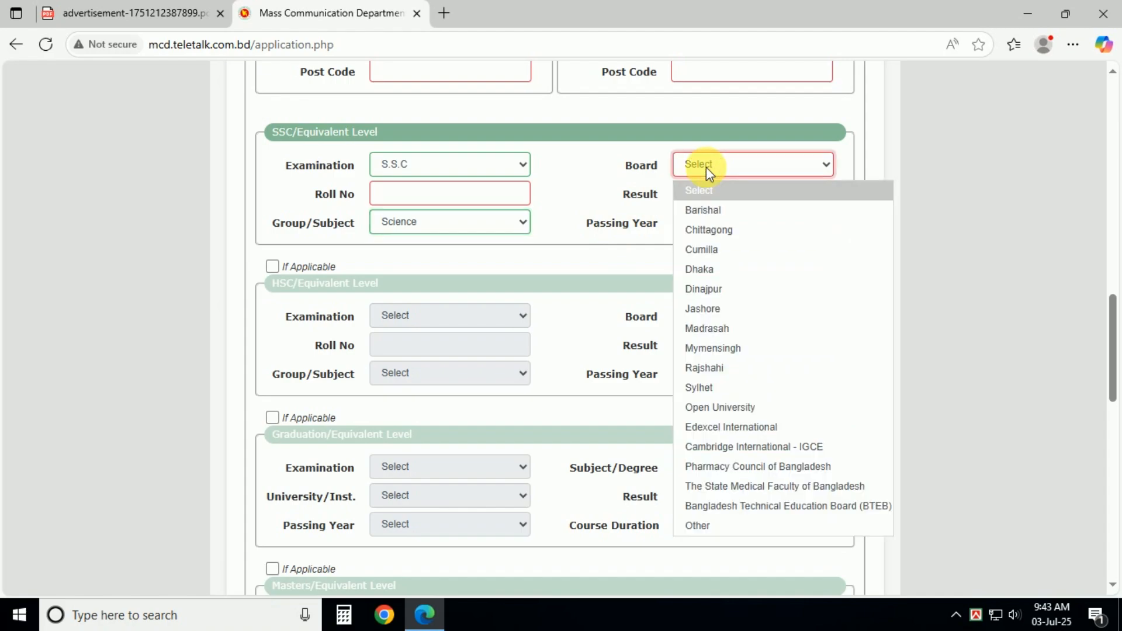
click(702, 289)
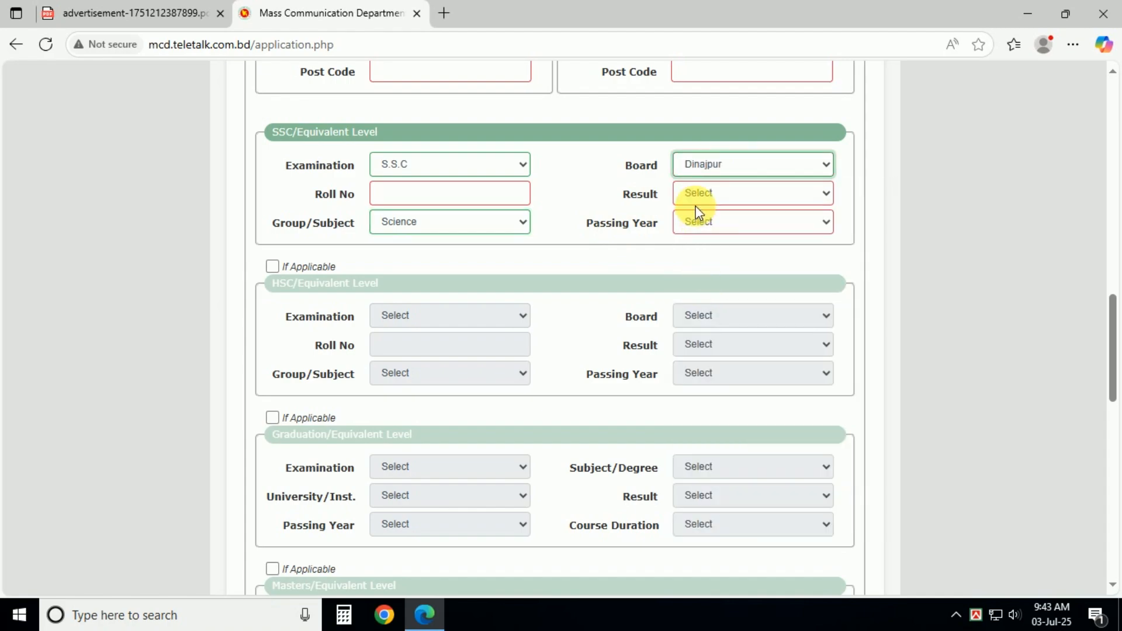
click(707, 199)
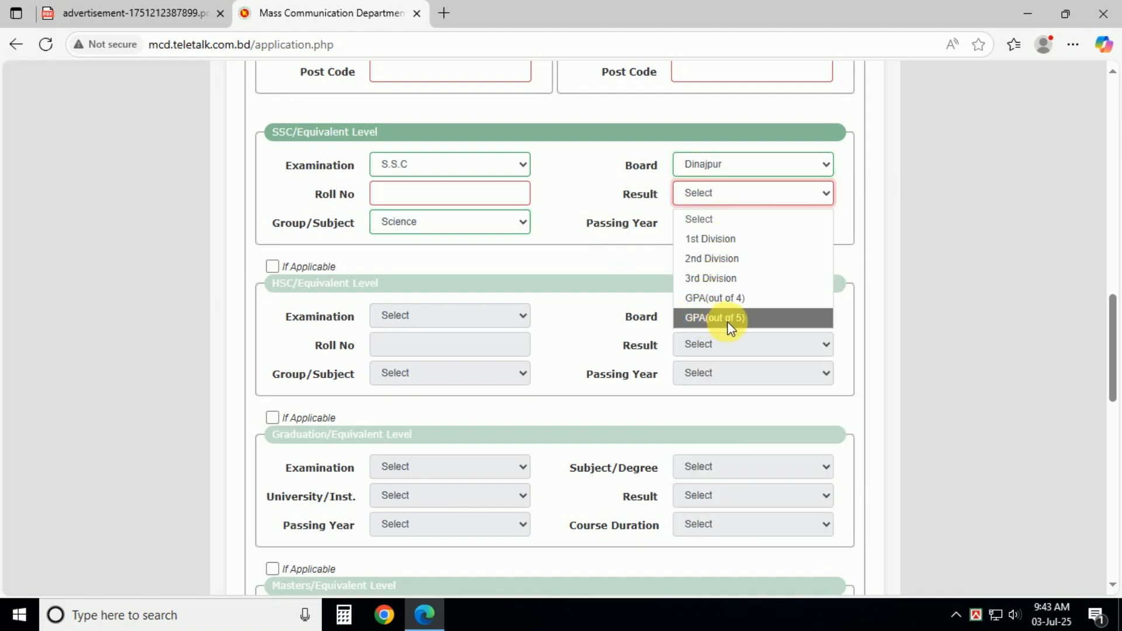
click(753, 319)
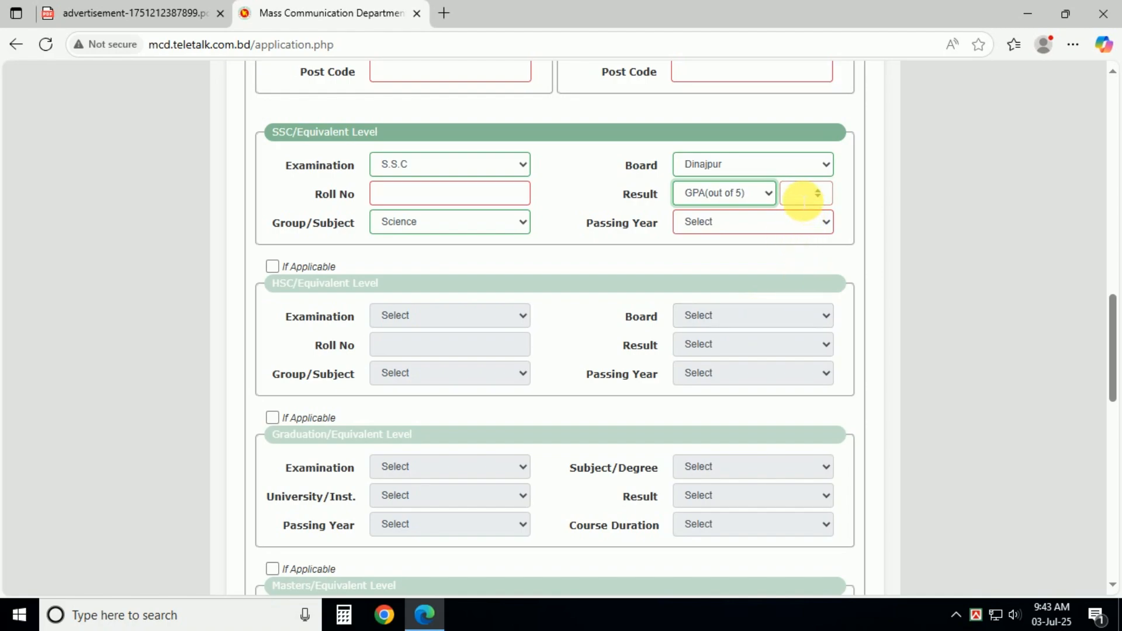
click(706, 225)
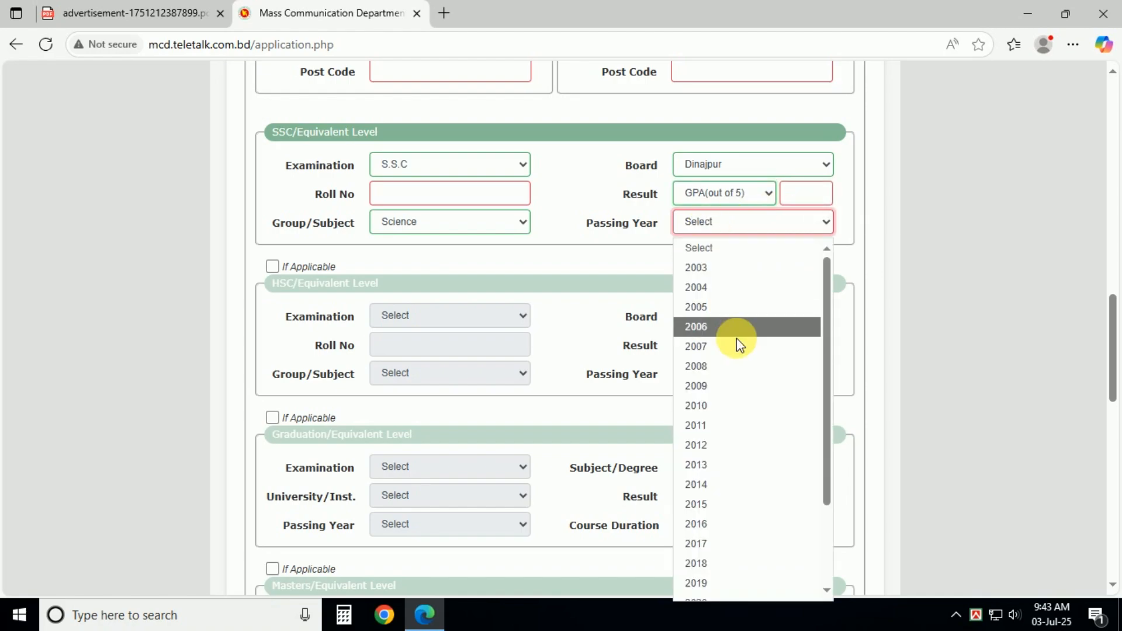
click(736, 384)
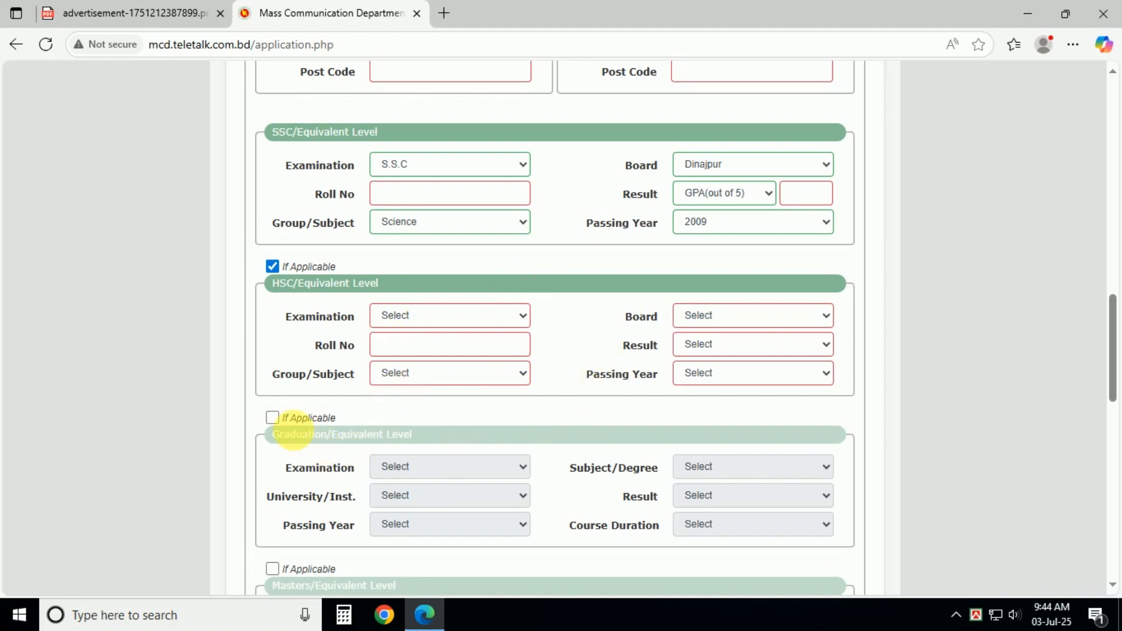
Step: Leave the Graduation and HSC 'If Applicable' checkboxes unchecked
click(273, 418)
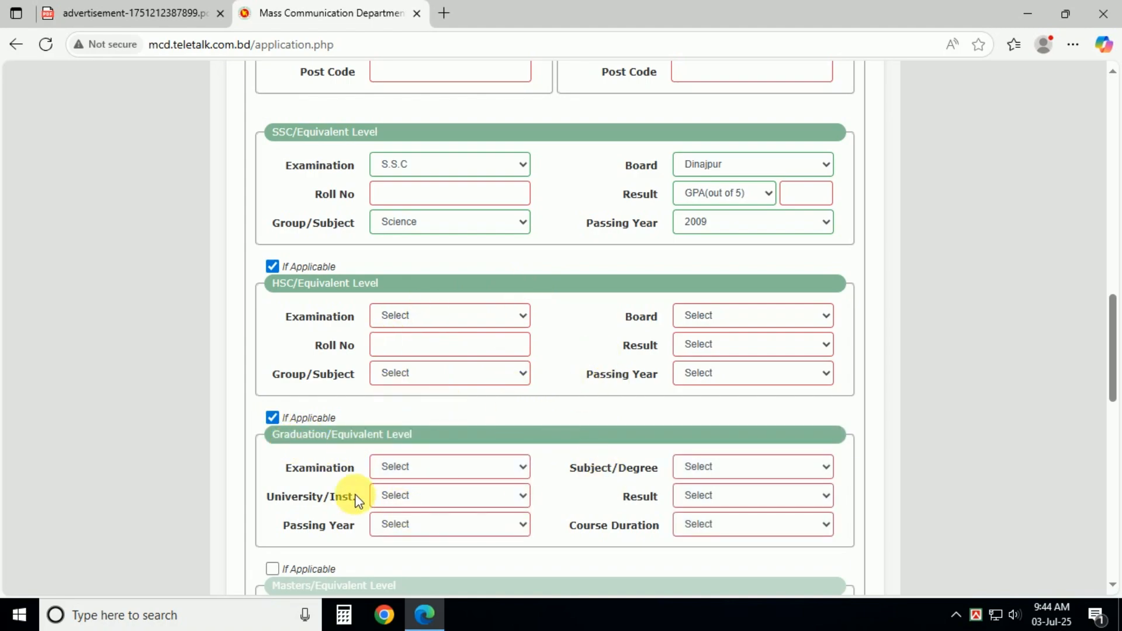
click(275, 418)
click(273, 267)
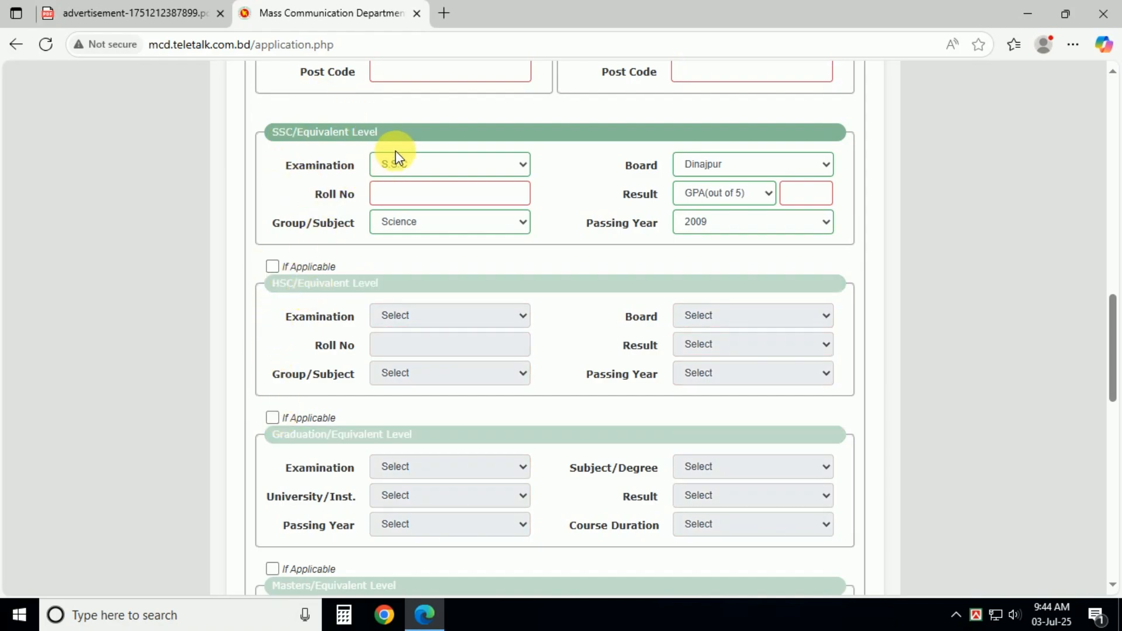
Step: Answer Yes to the good-physique question
scroll(501, 310, down, 15)
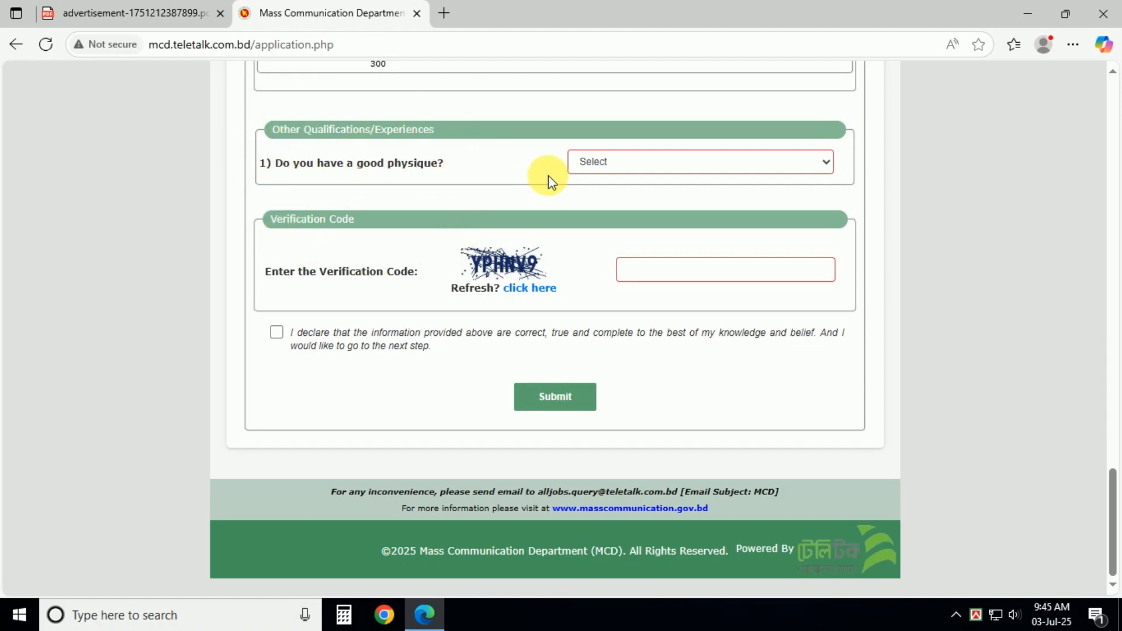
click(608, 166)
click(607, 200)
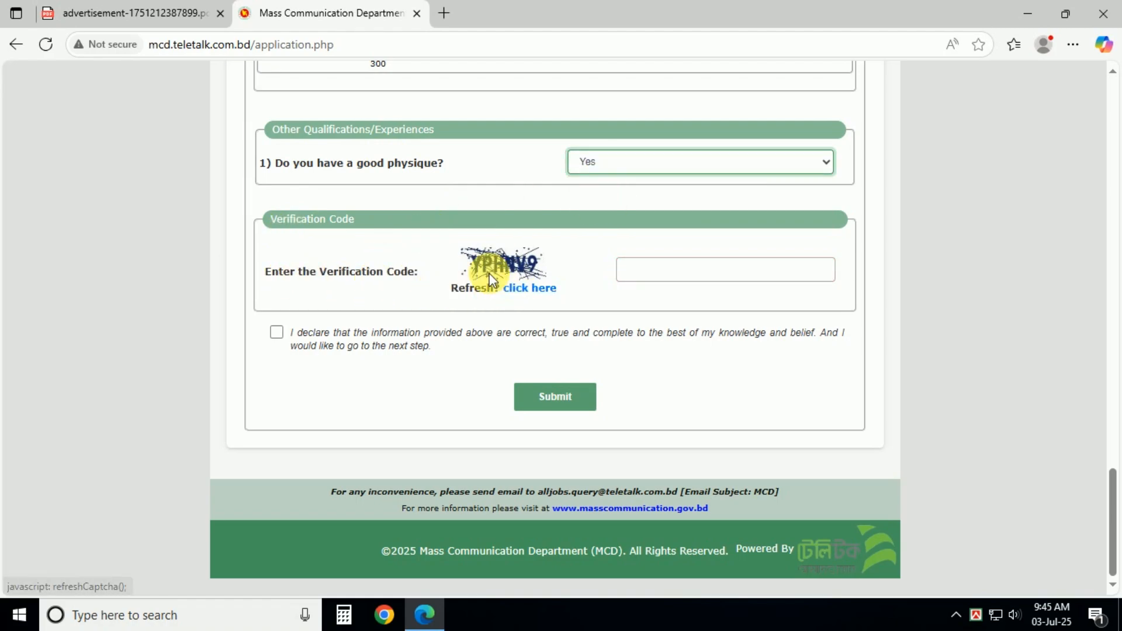
Step: Enter the displayed verification code, accept the declaration and submit the form
click(655, 272)
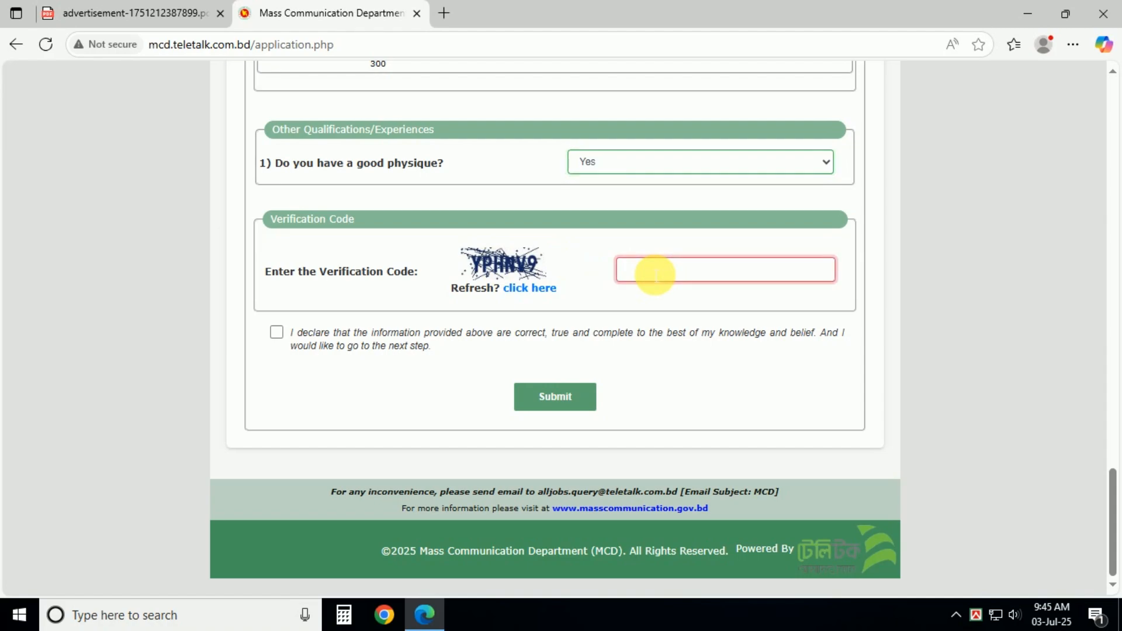
text(YPHNV9)
click(276, 332)
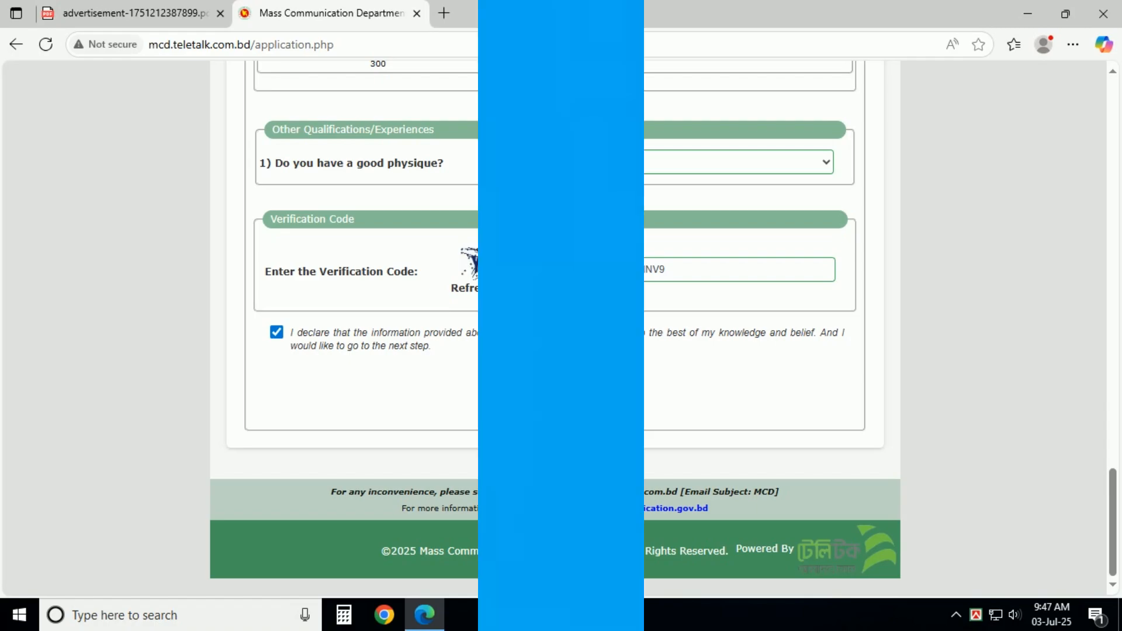
click(556, 398)
Step: Scroll to the upload section and highlight the 300 X 300 photo and 300 X 80 signature sizes
scroll(643, 402, down, 4)
scroll(645, 402, down, 12)
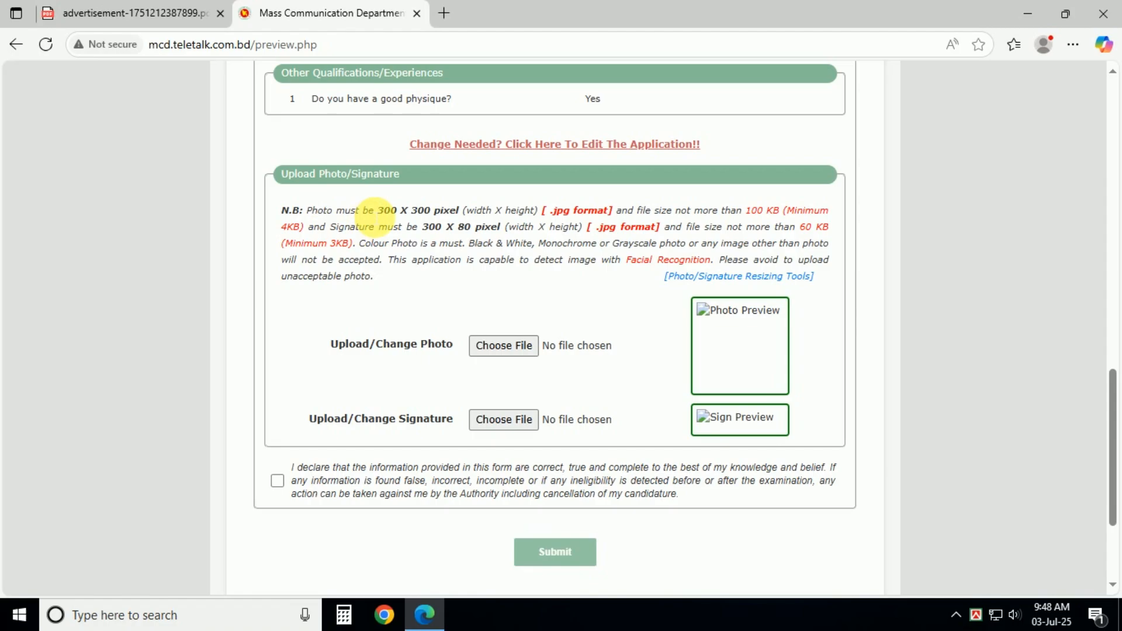
mouse_move(375, 210)
mouse_down()
mouse_move(431, 210)
mouse_move(445, 231)
mouse_move(475, 232)
mouse_up()
click(424, 234)
click(421, 233)
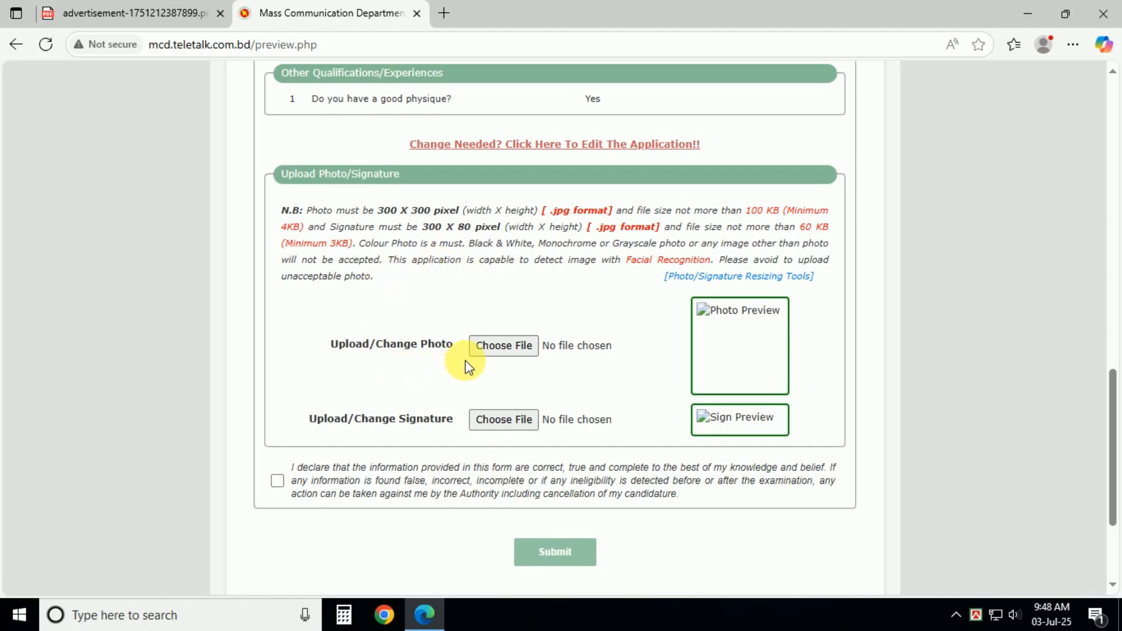
Step: Attach the photo and signature JPG files, tick the final declaration and submit
click(506, 346)
click(535, 289)
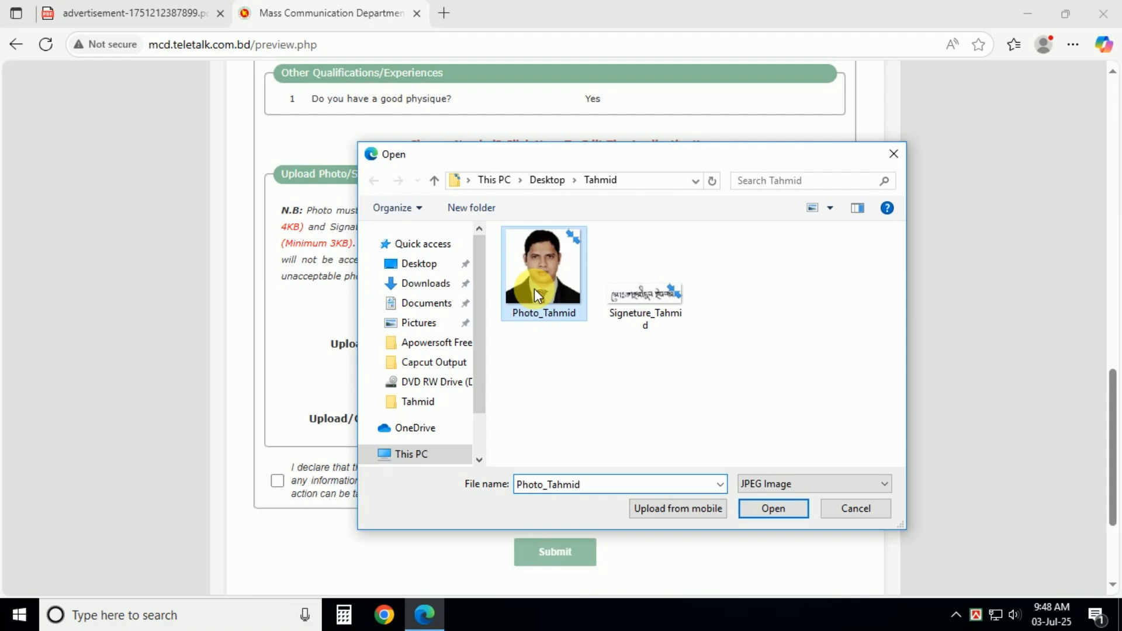
click(763, 508)
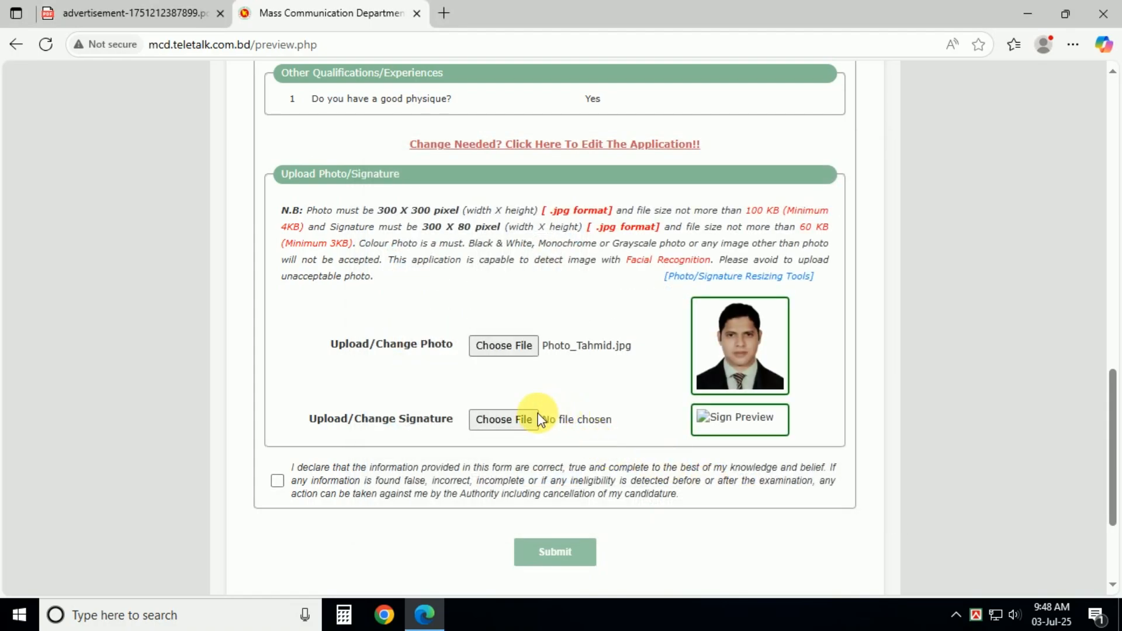
click(510, 416)
click(650, 291)
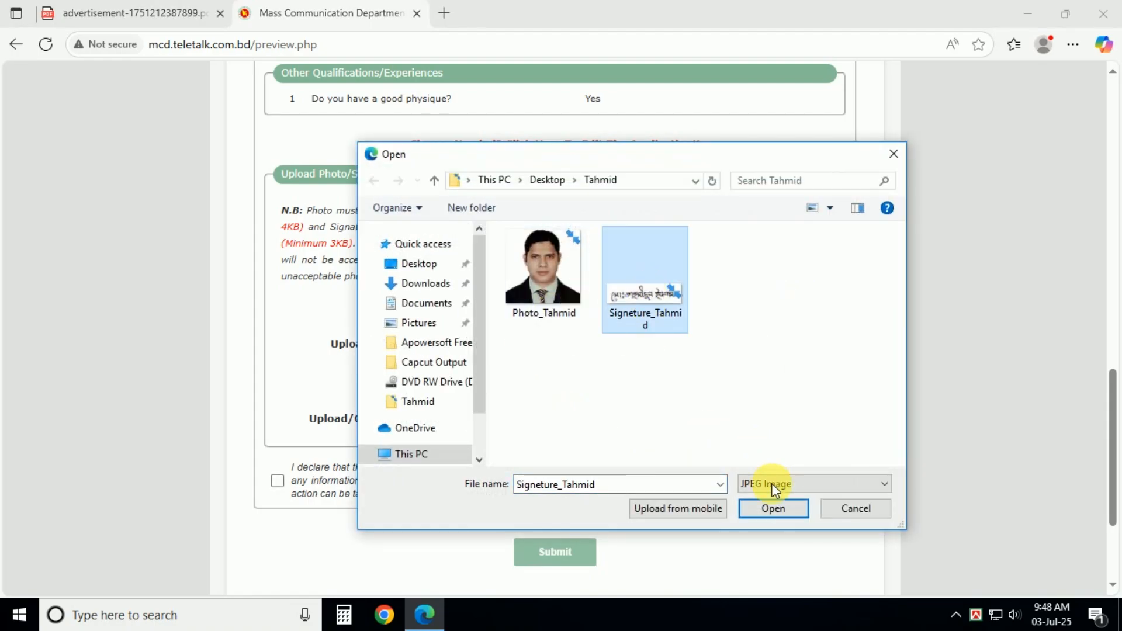
click(761, 508)
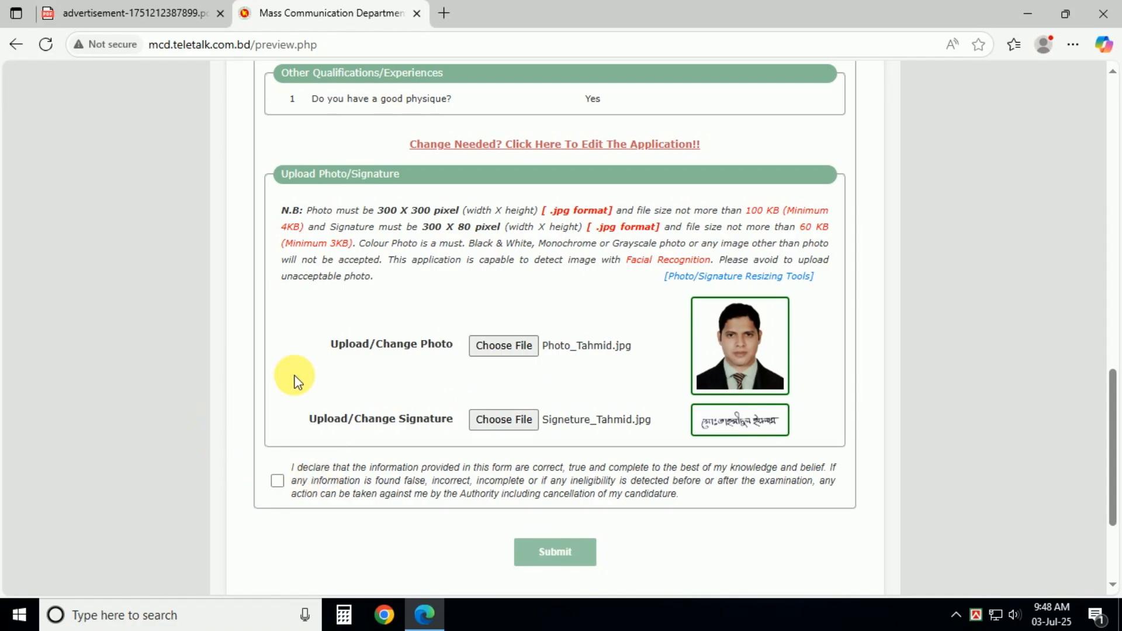
click(278, 481)
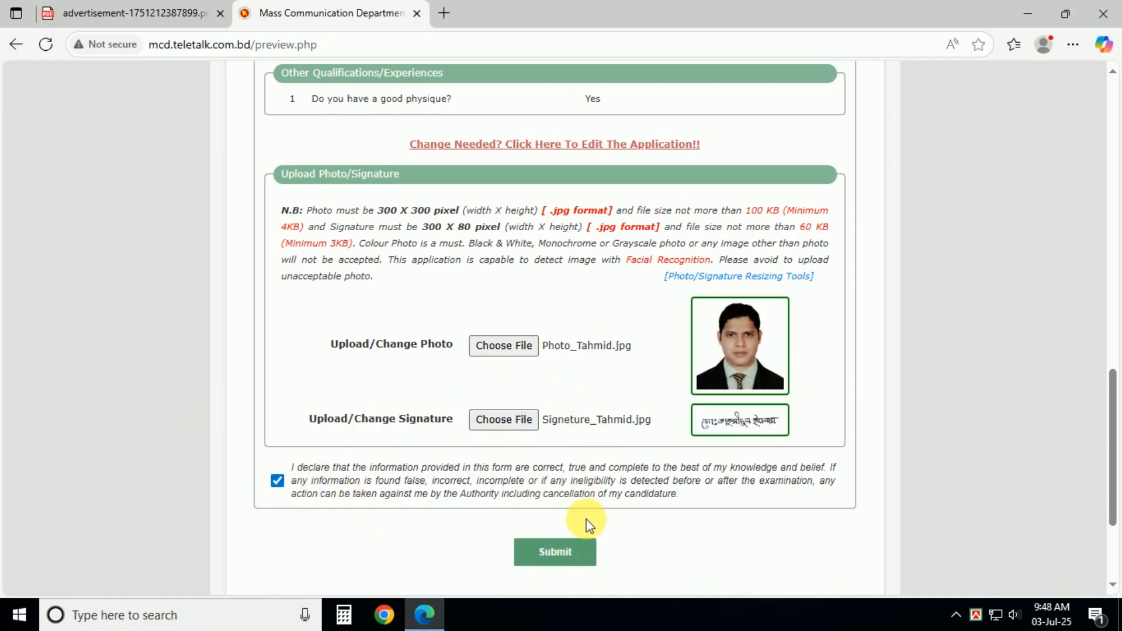
click(556, 550)
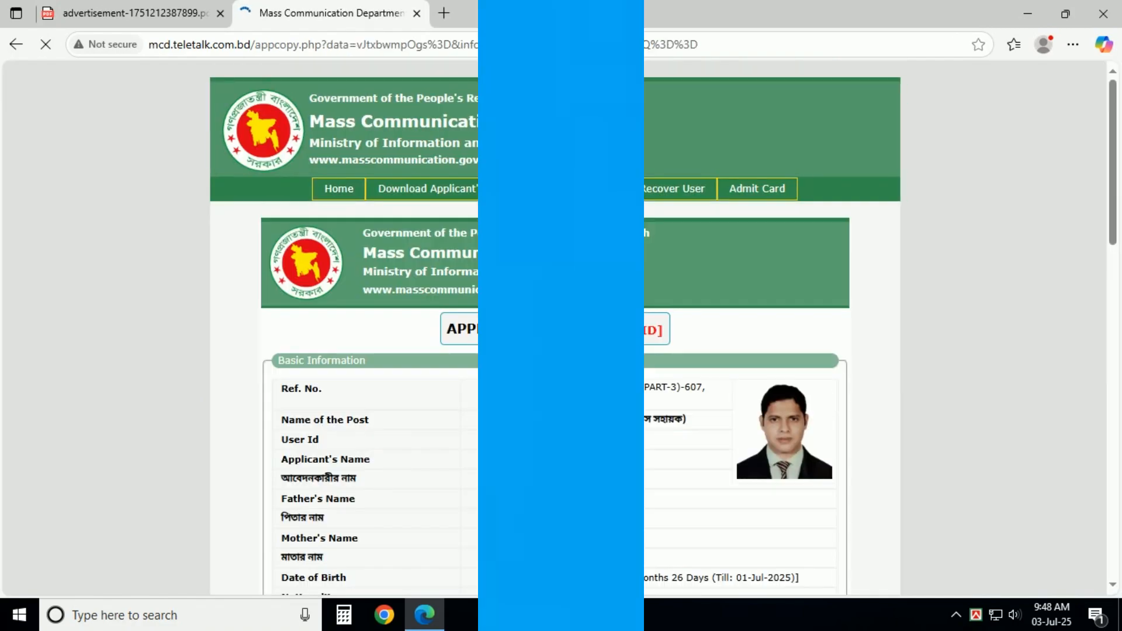
Step: Download the applicant copy as a PDF and close the Edge downloads flyout
scroll(545, 393, down, 15)
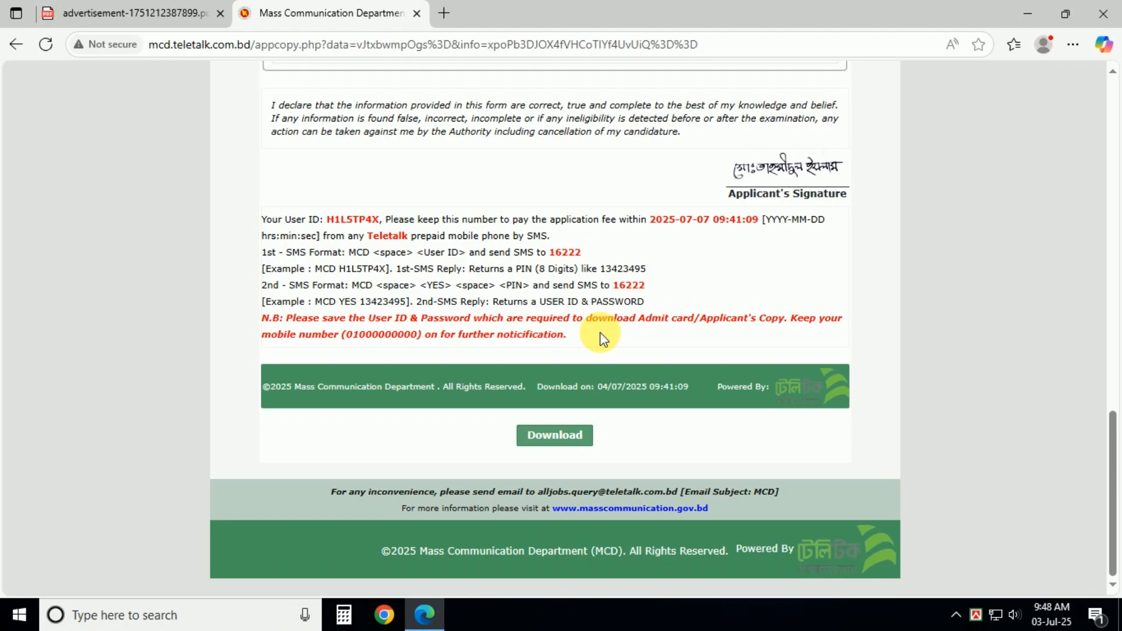
click(555, 447)
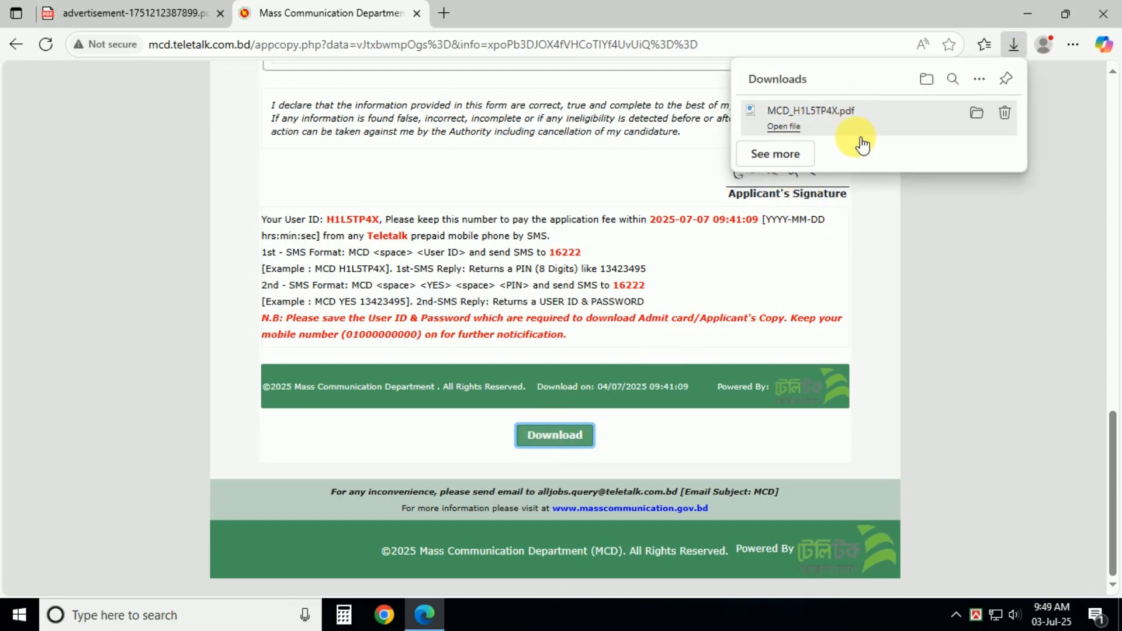
click(958, 226)
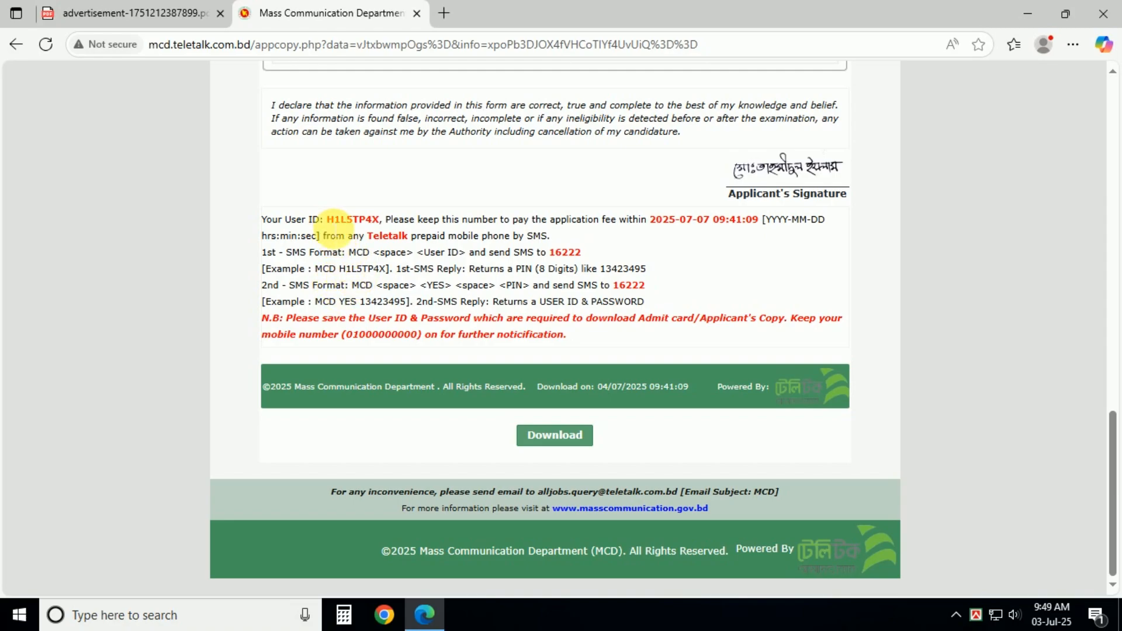
drag(328, 220, 379, 221)
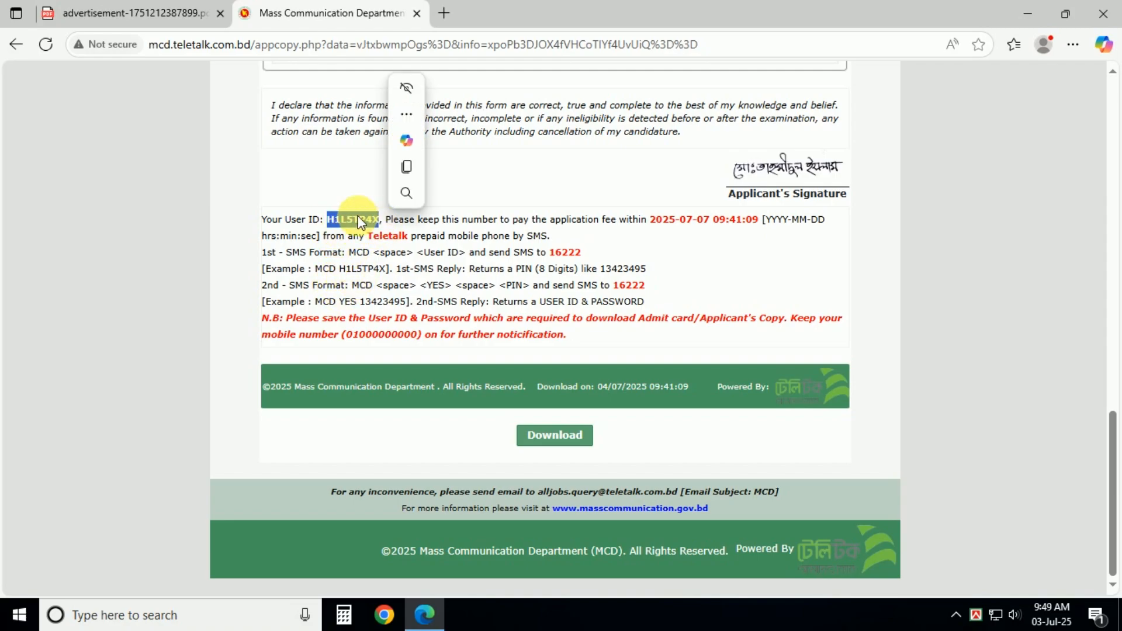
click(416, 257)
double_click(564, 253)
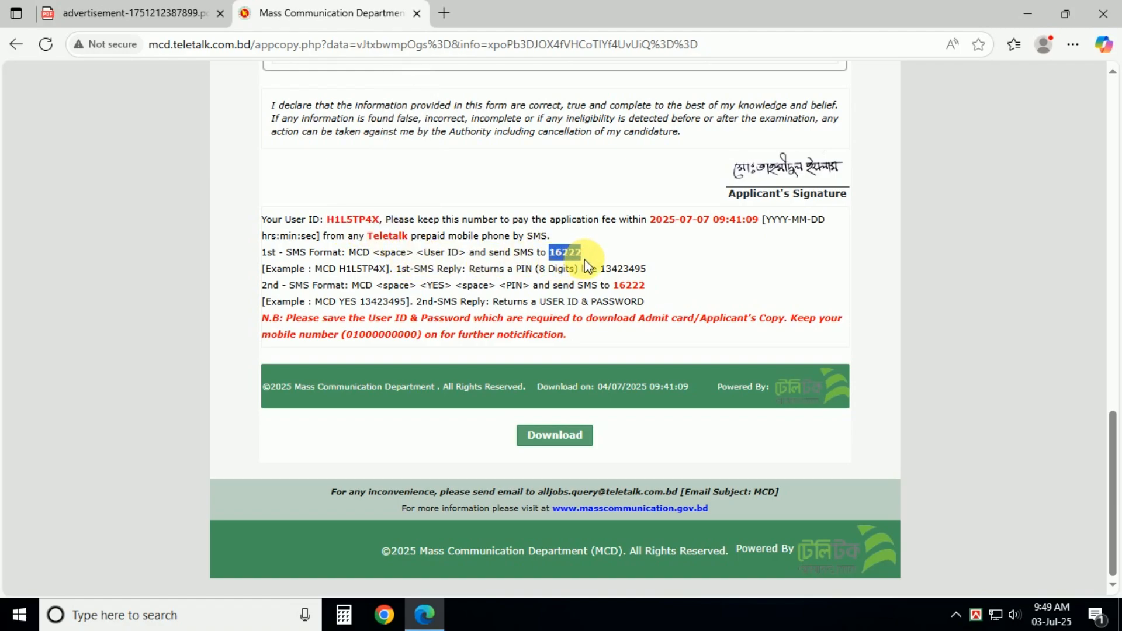
click(485, 272)
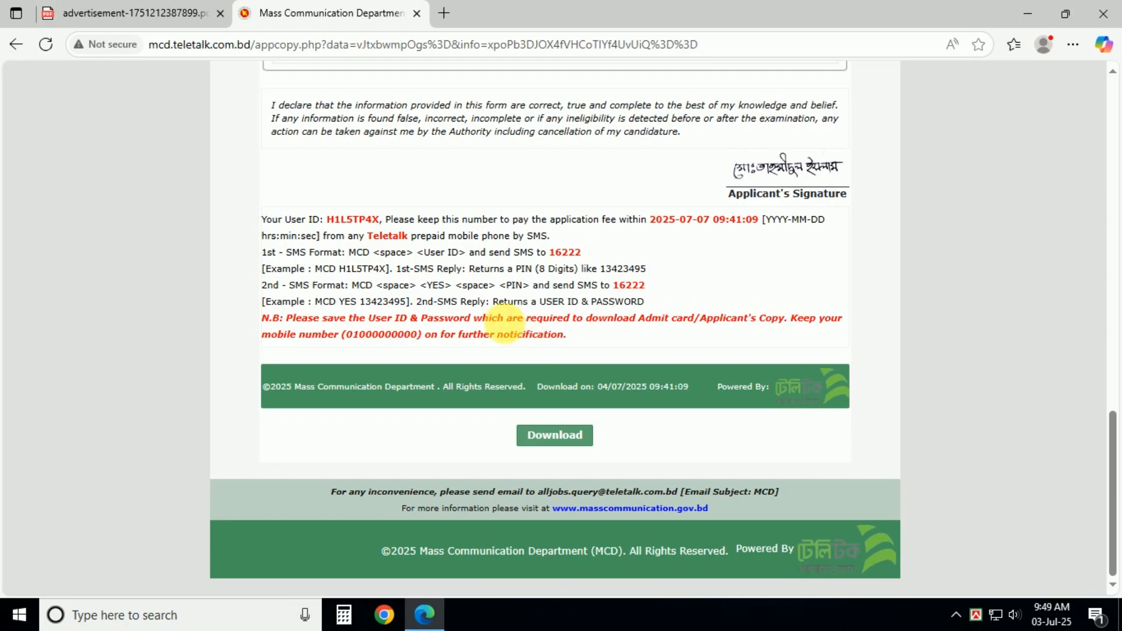
drag(316, 302, 408, 303)
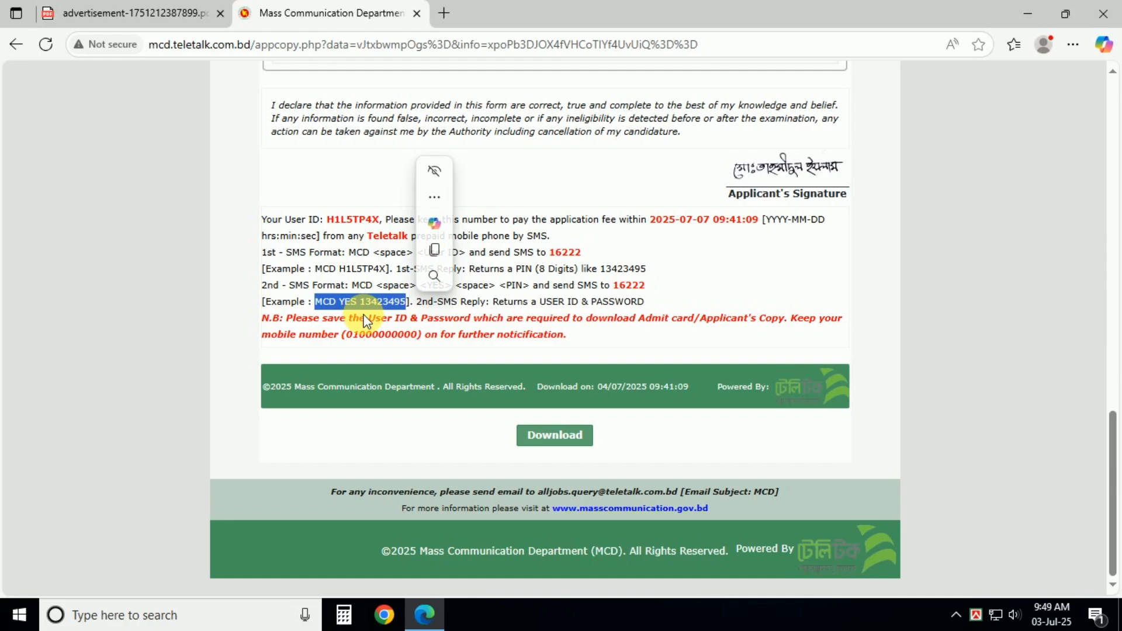
click(483, 318)
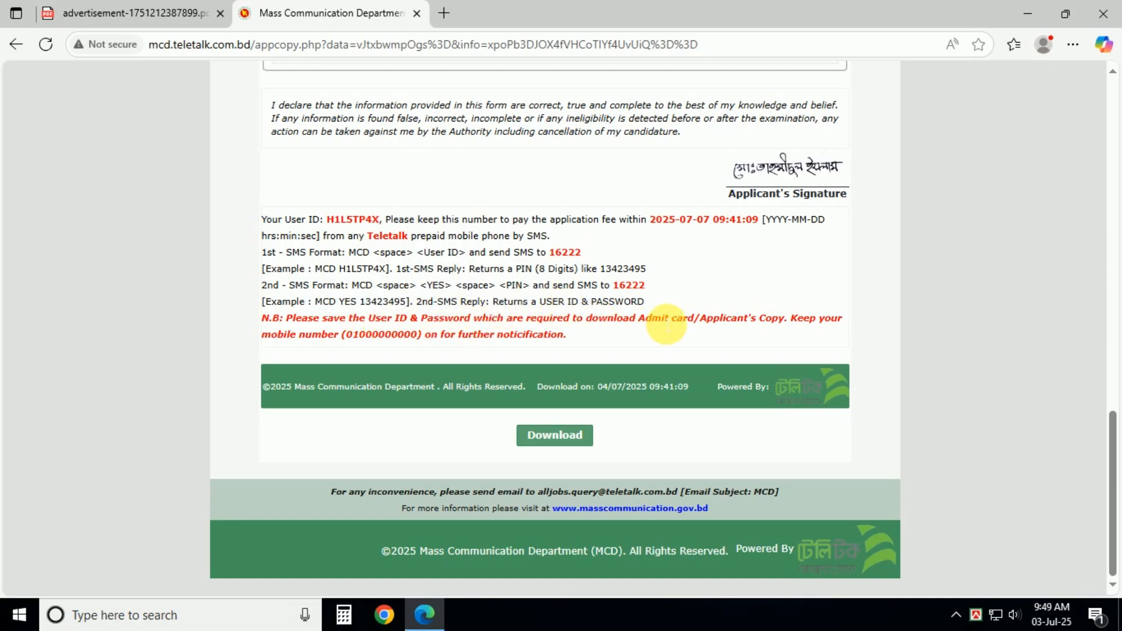